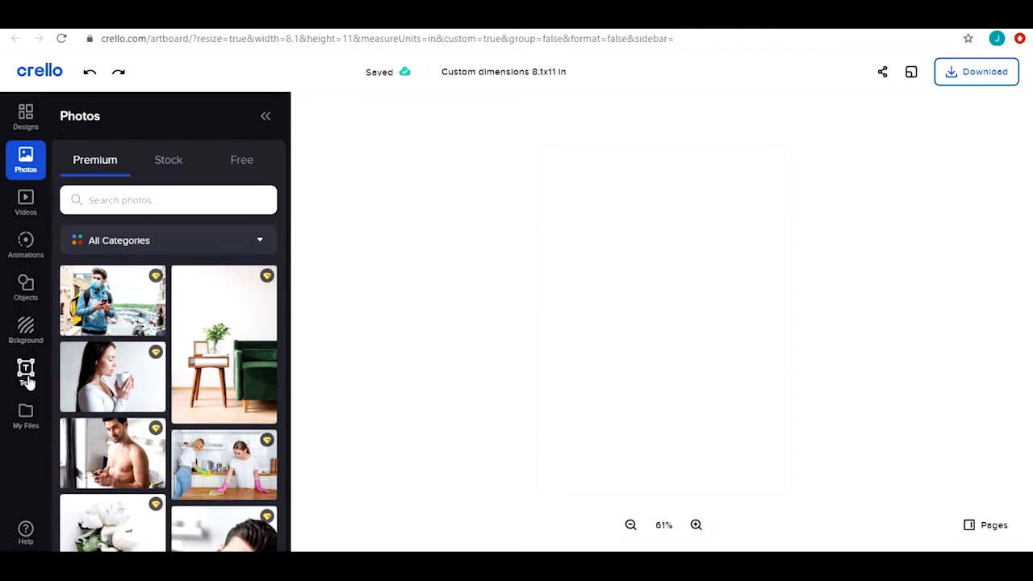
# Upload the Square Standard template image from the Coaster folder in Pictures
pyautogui.click(25, 415)
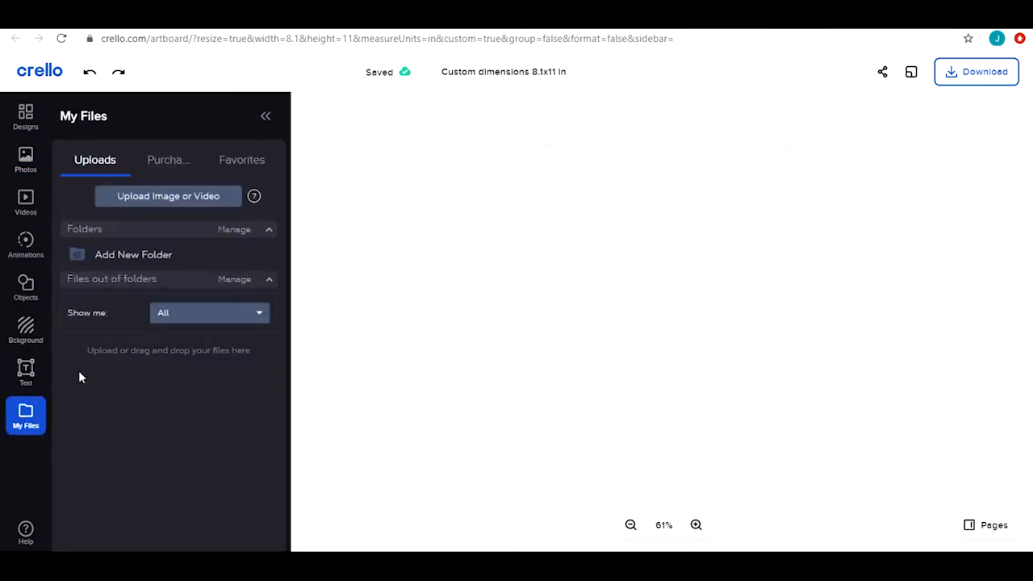
pyautogui.click(193, 196)
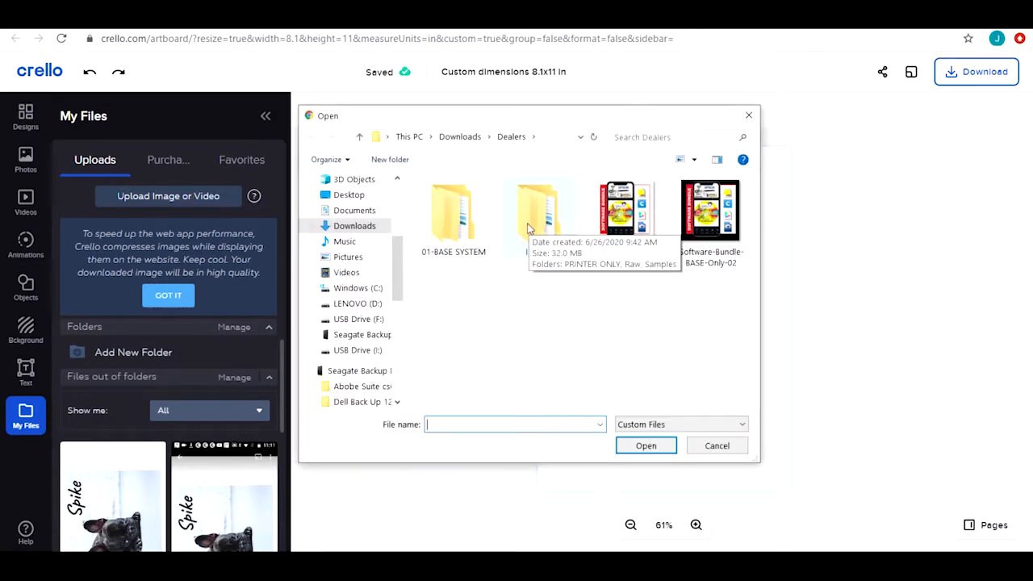
pyautogui.scroll(-3, 404, 268)
pyautogui.scroll(5, 403, 274)
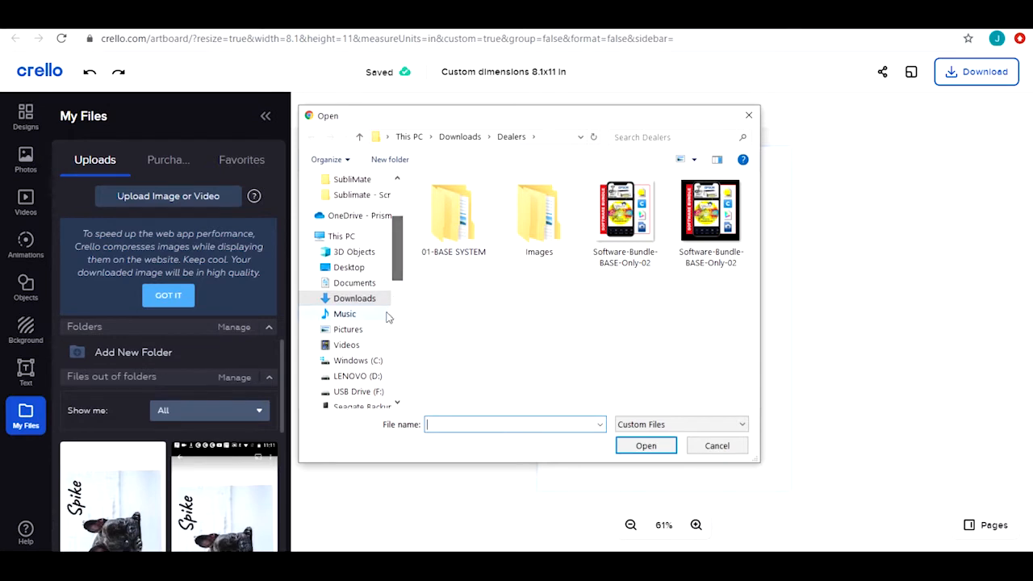
pyautogui.click(340, 329)
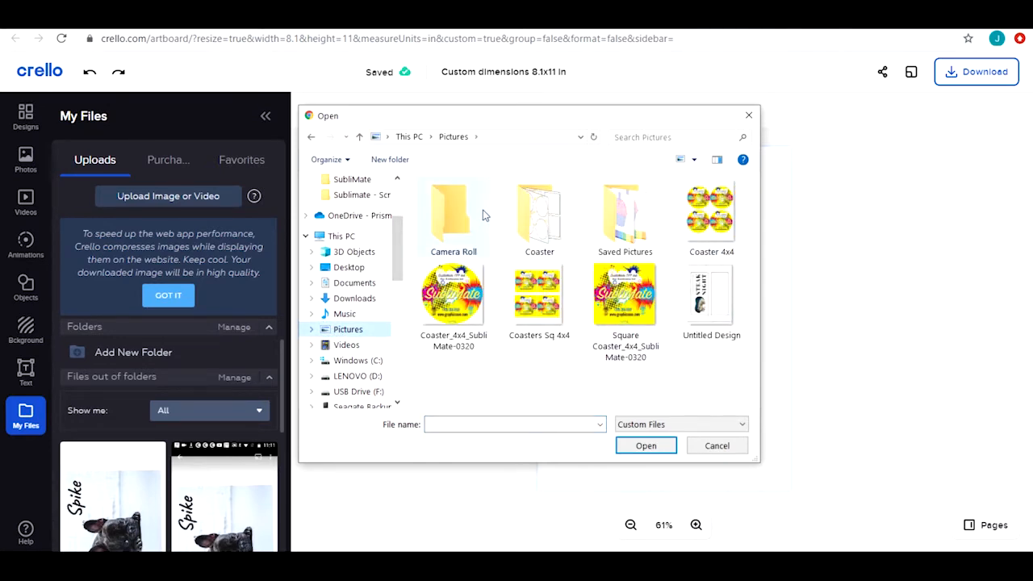
pyautogui.click(525, 223)
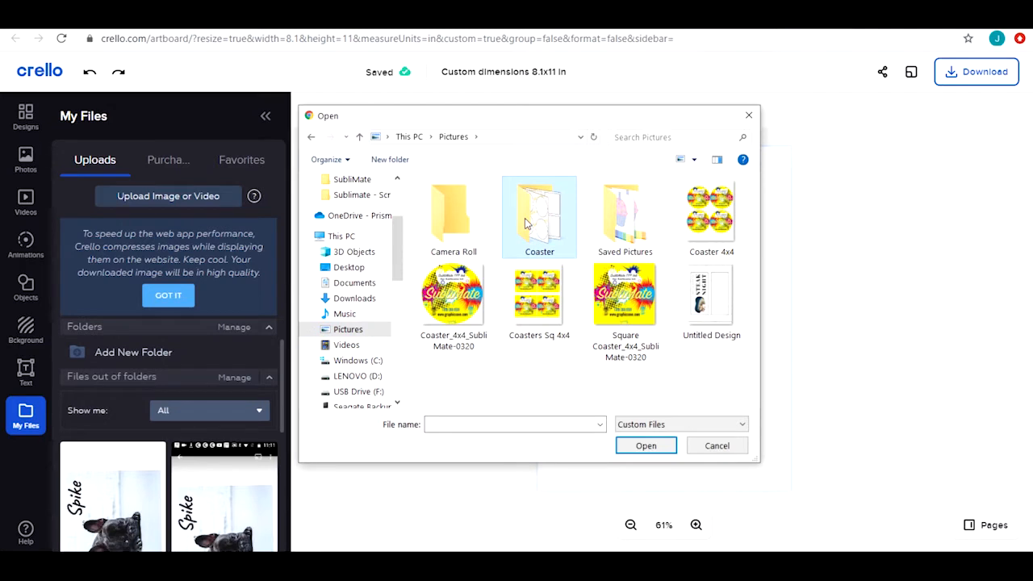
pyautogui.doubleClick(525, 218)
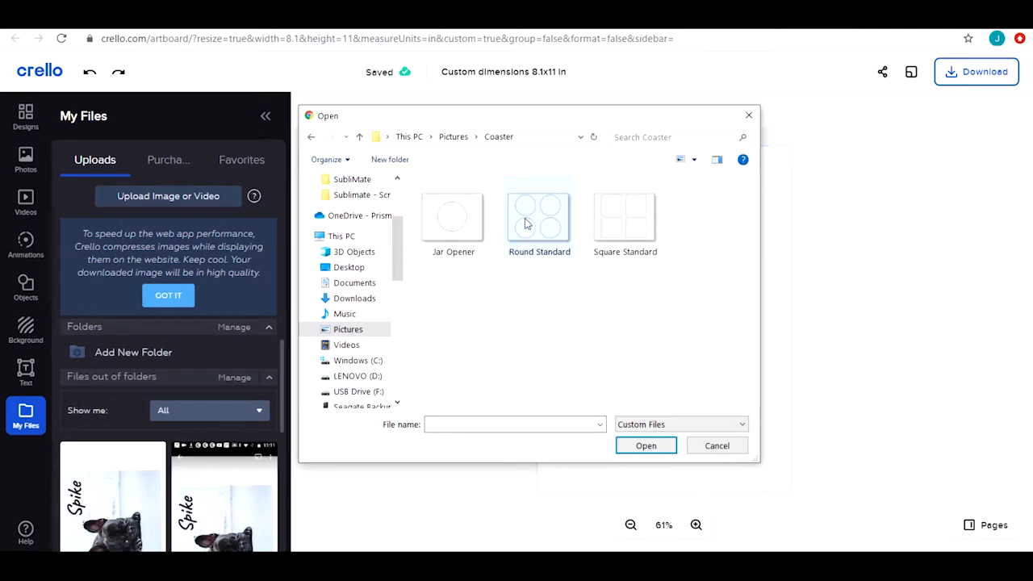
pyautogui.click(632, 225)
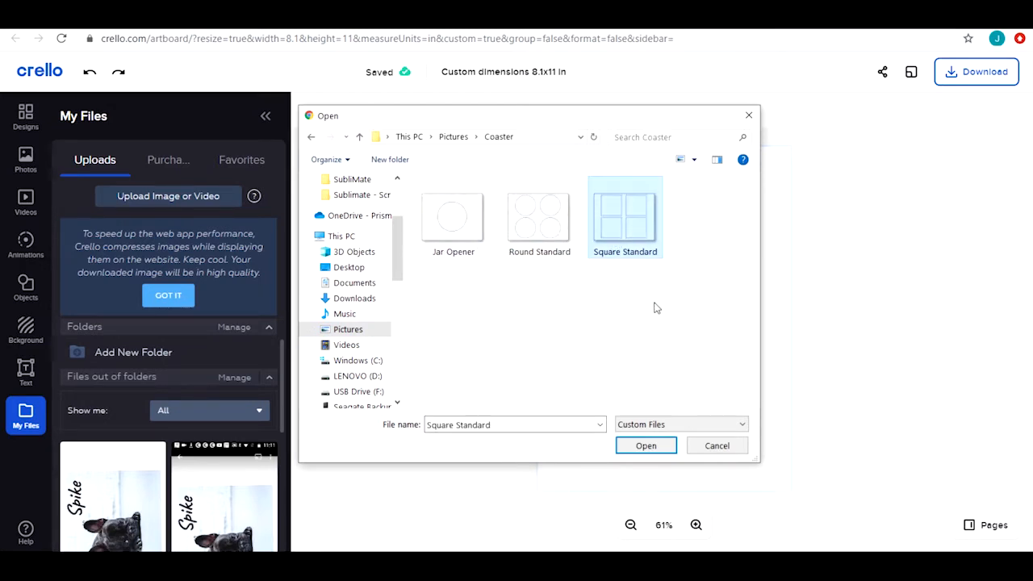
pyautogui.click(645, 450)
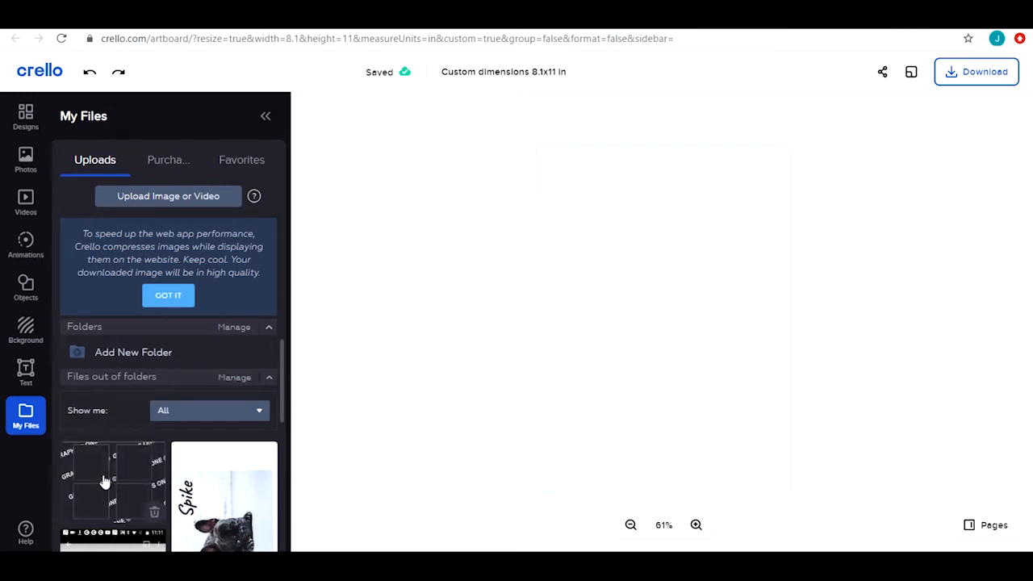
# Place the uploaded square coaster template on the artboard, rotate it to portrait orientation and enlarge it to fill the page
pyautogui.click(104, 481)
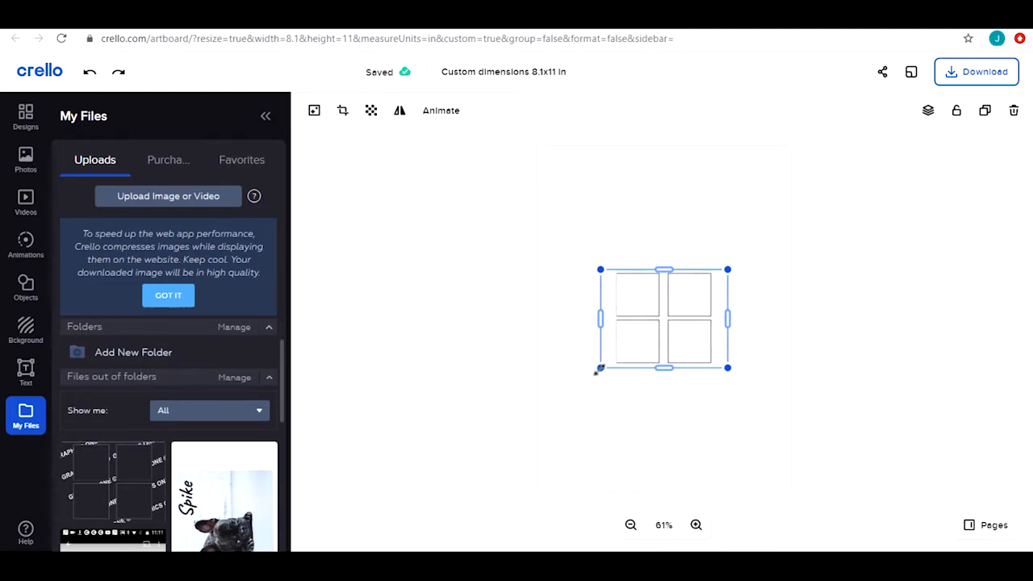
pyautogui.moveTo(594, 379); pyautogui.dragTo(718, 374)
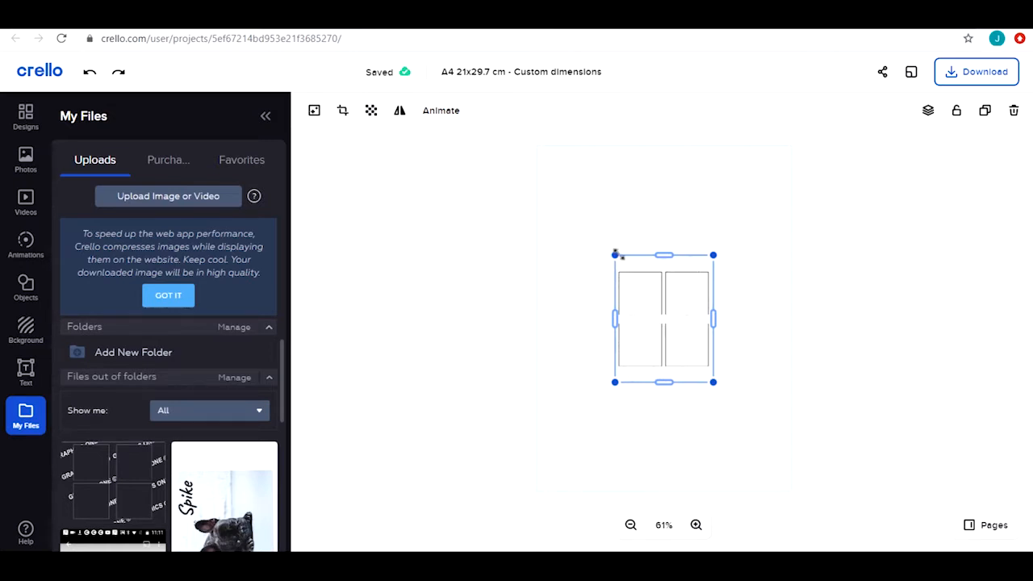
pyautogui.moveTo(616, 255); pyautogui.dragTo(536, 159)
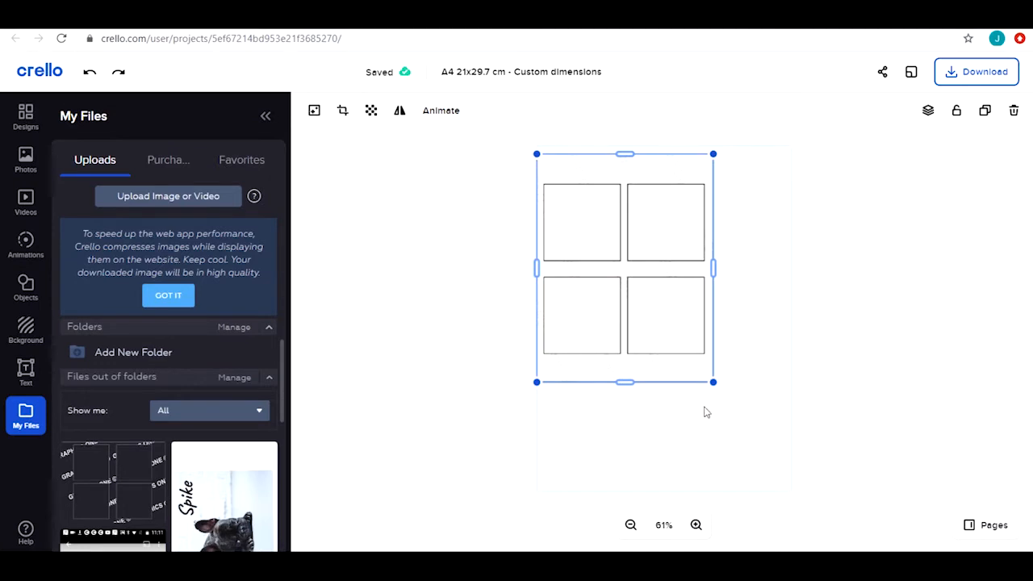
pyautogui.moveTo(713, 382); pyautogui.dragTo(785, 485)
pyautogui.click(662, 139)
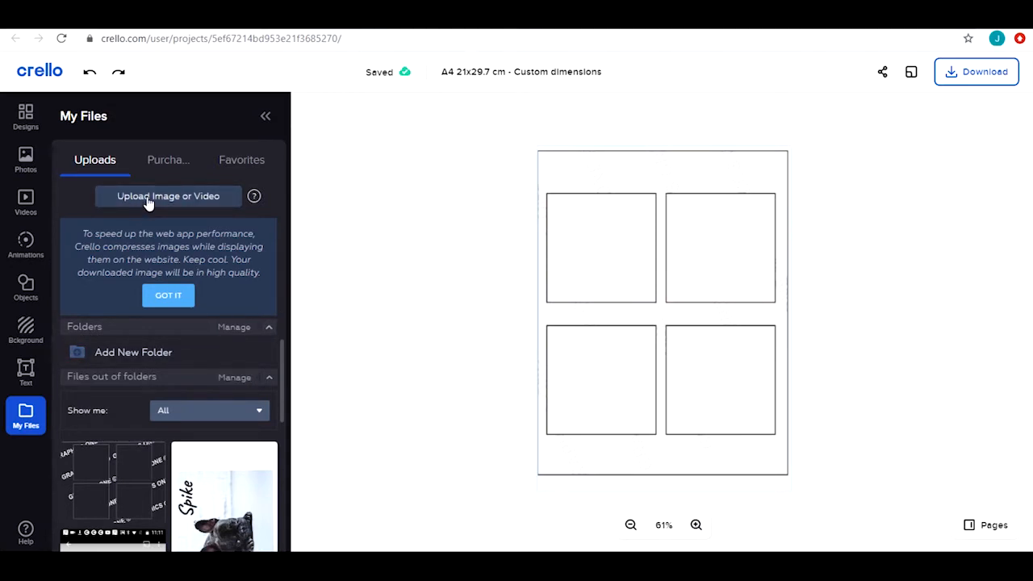
# Browse the premium, stock and free photo collections and examine the recent photo searches
pyautogui.click(25, 159)
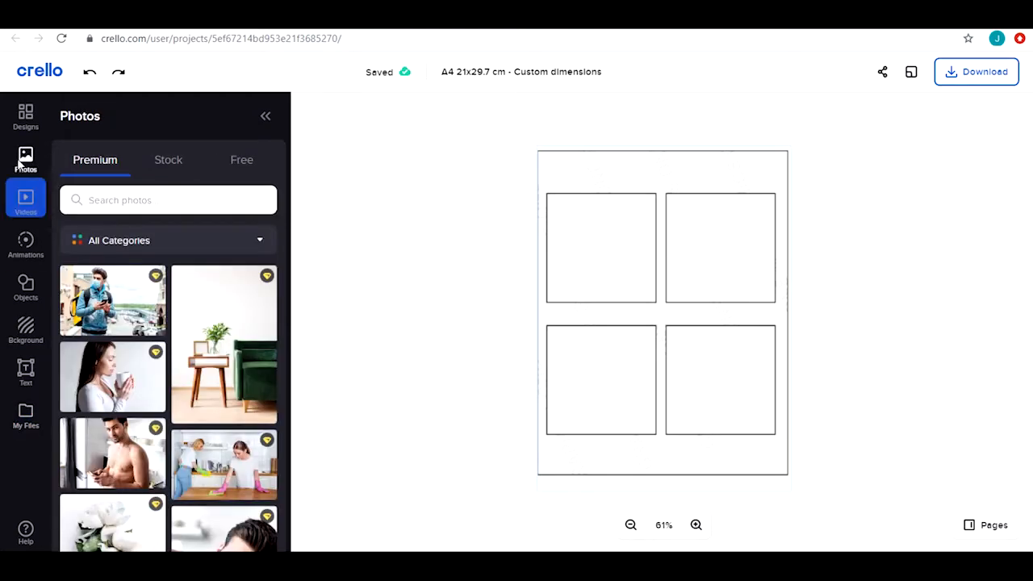
pyautogui.scroll(-5, 214, 490)
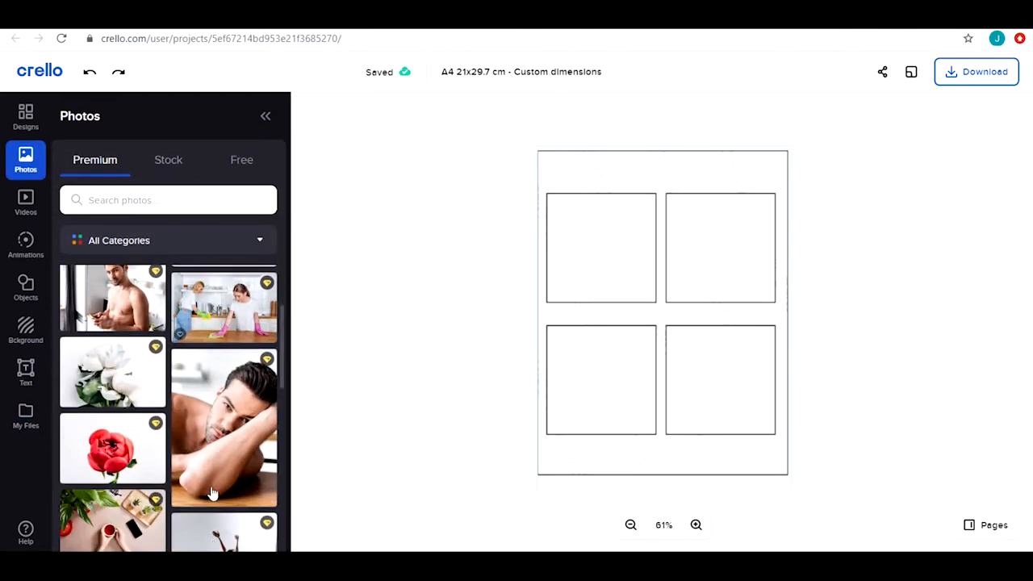
pyautogui.scroll(-10, 214, 490)
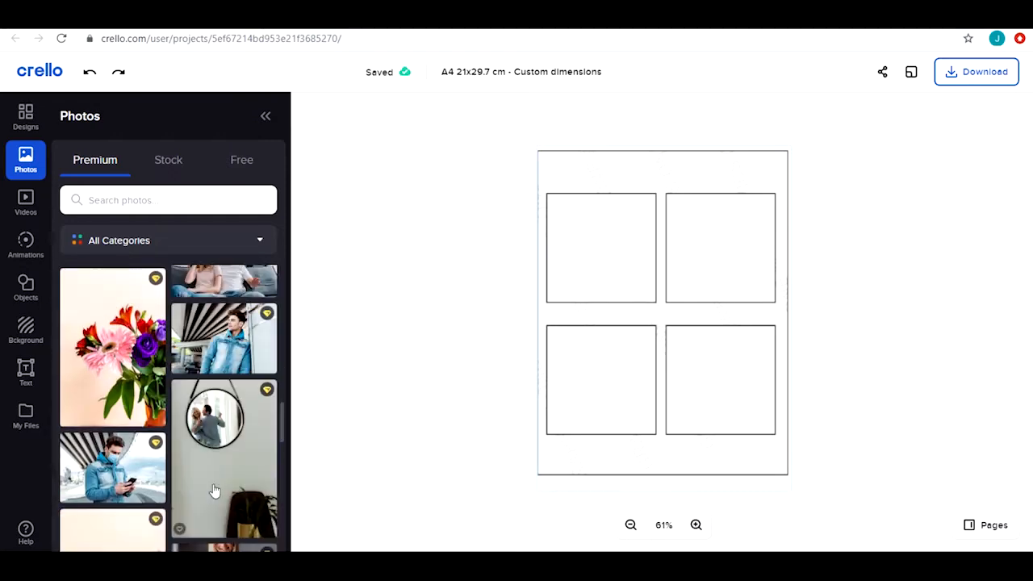
pyautogui.scroll(-8, 214, 490)
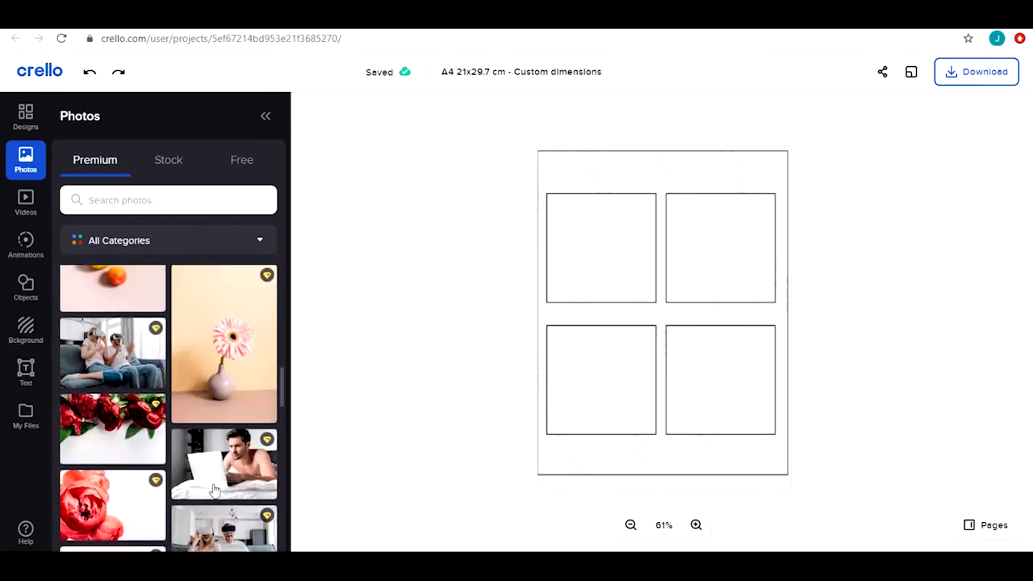
pyautogui.click(161, 163)
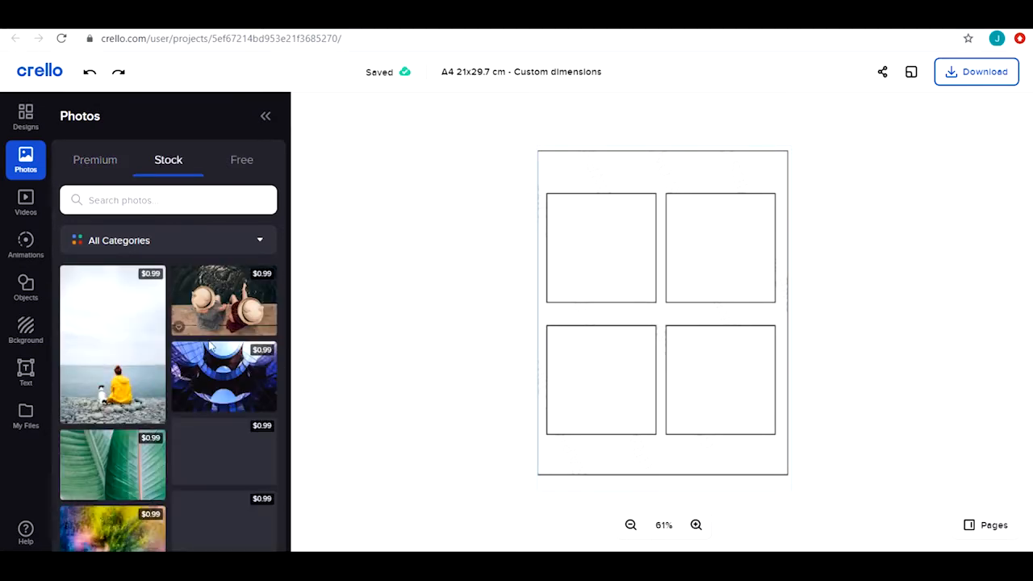
pyautogui.click(244, 162)
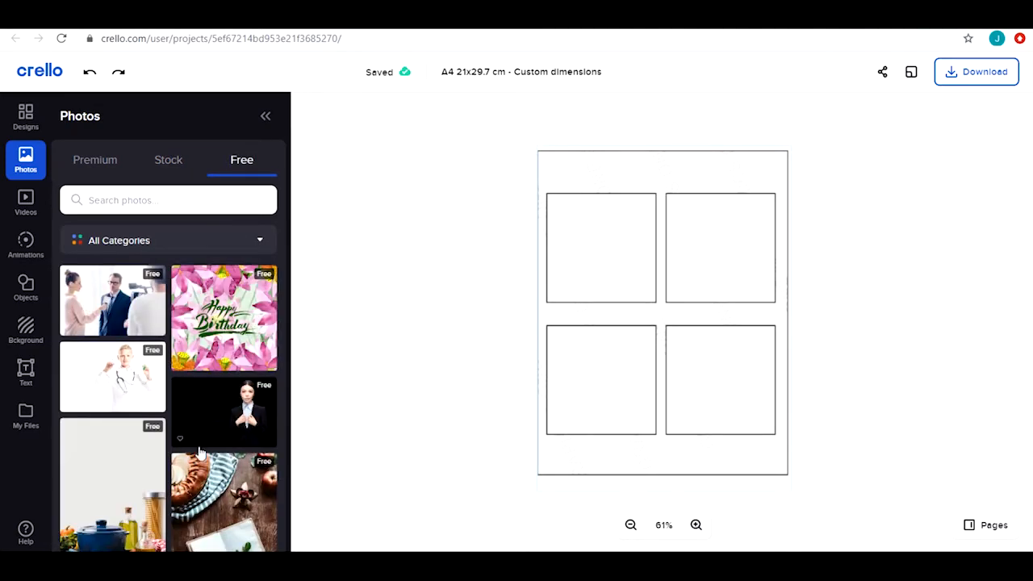
pyautogui.scroll(-3, 198, 452)
pyautogui.scroll(-5, 206, 462)
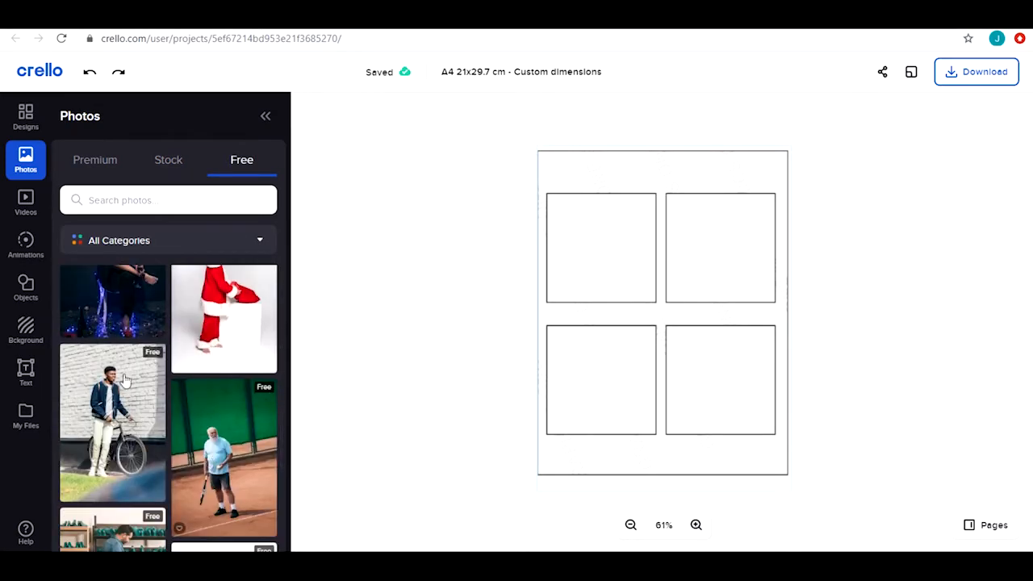
pyautogui.scroll(8, 182, 424)
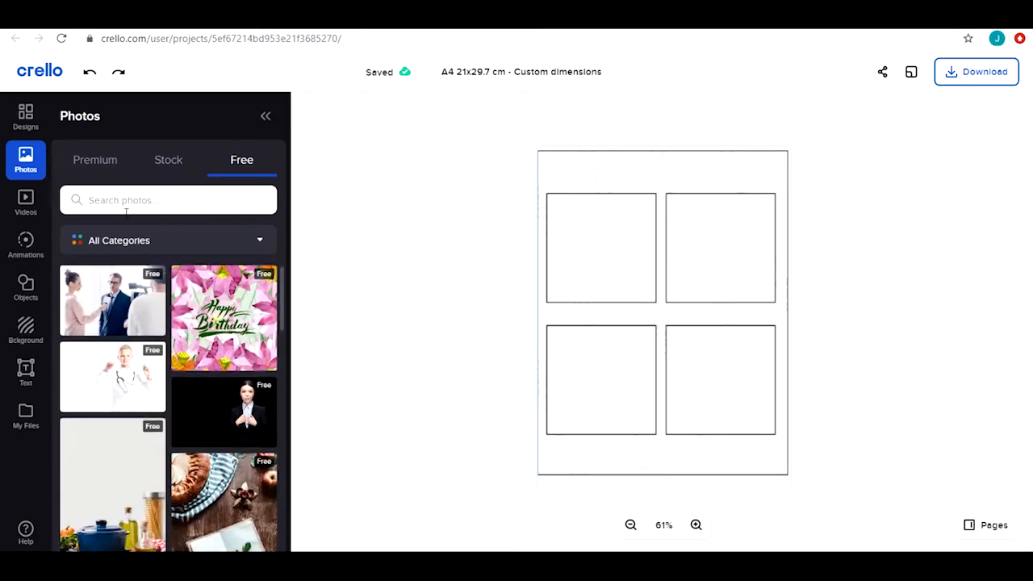
pyautogui.click(135, 202)
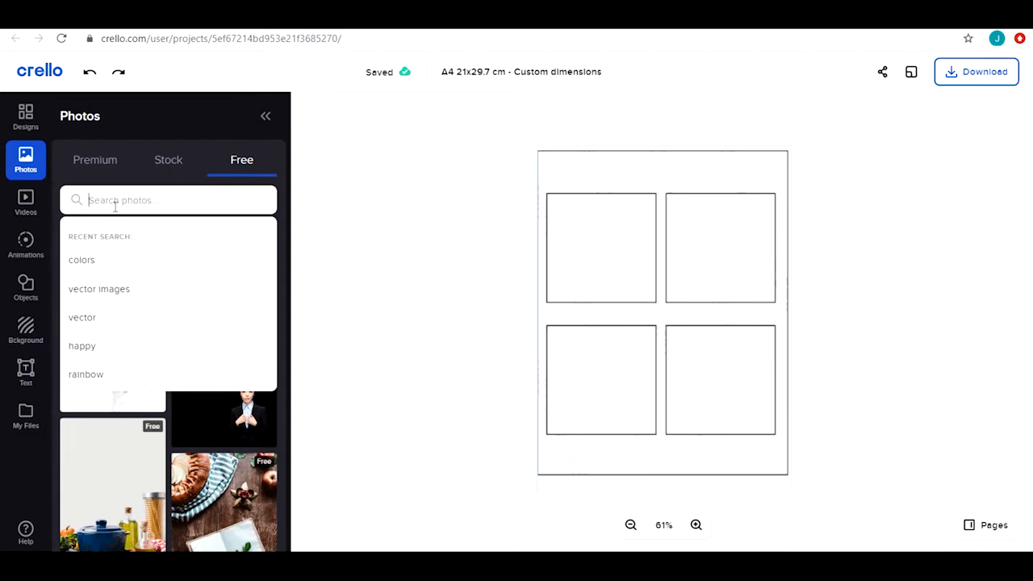
pyautogui.click(111, 162)
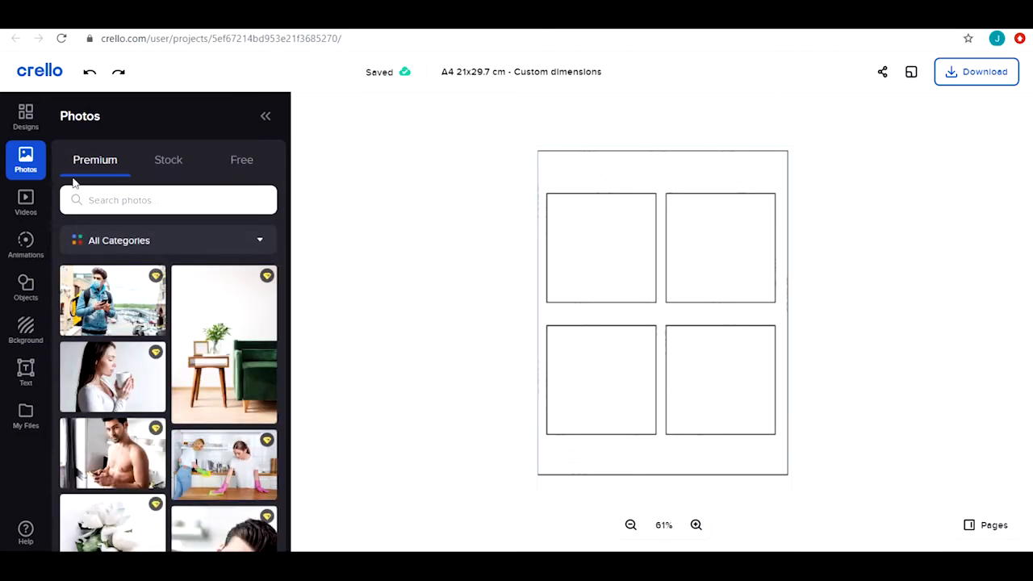
# Upload the image Square Coaster_4x4_SubliMate-0320 from the Pictures folder
pyautogui.click(25, 415)
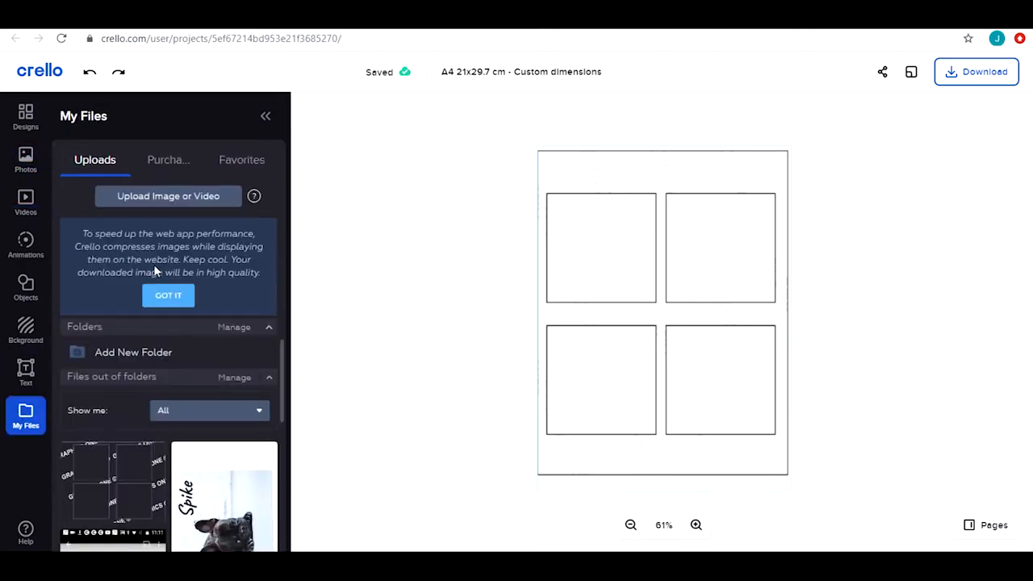
pyautogui.click(166, 198)
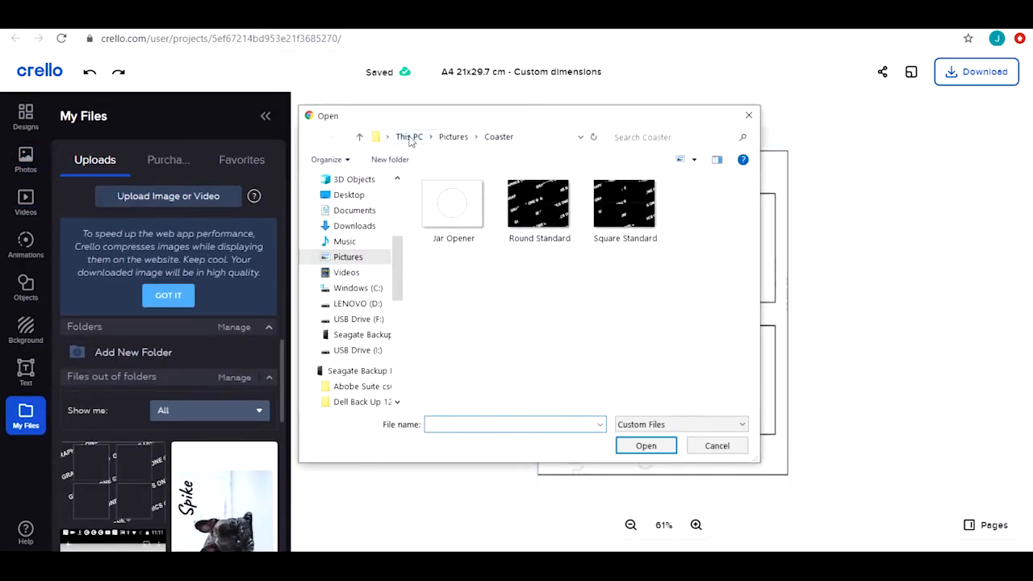
pyautogui.click(409, 137)
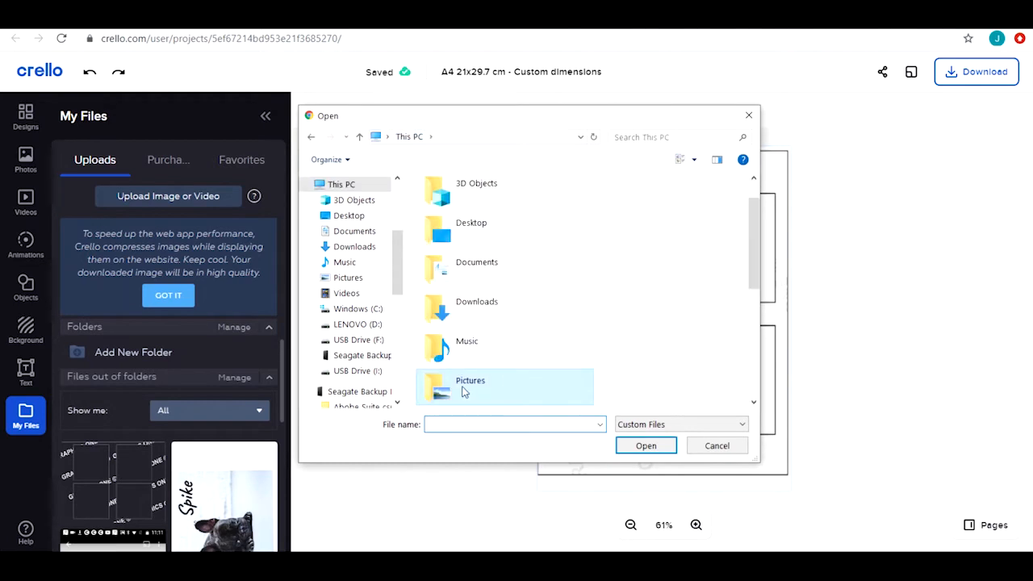
pyautogui.doubleClick(465, 392)
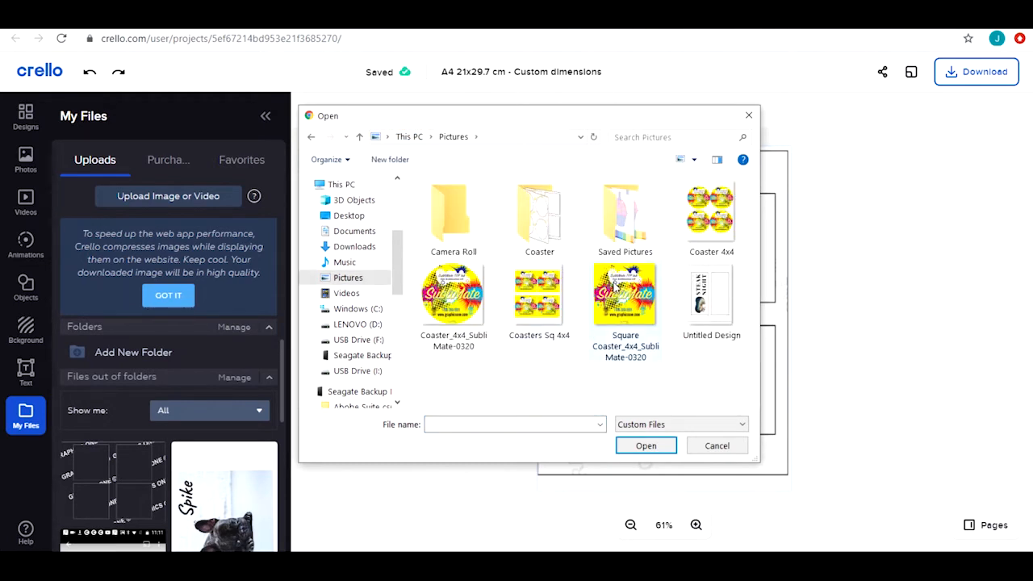
pyautogui.click(613, 286)
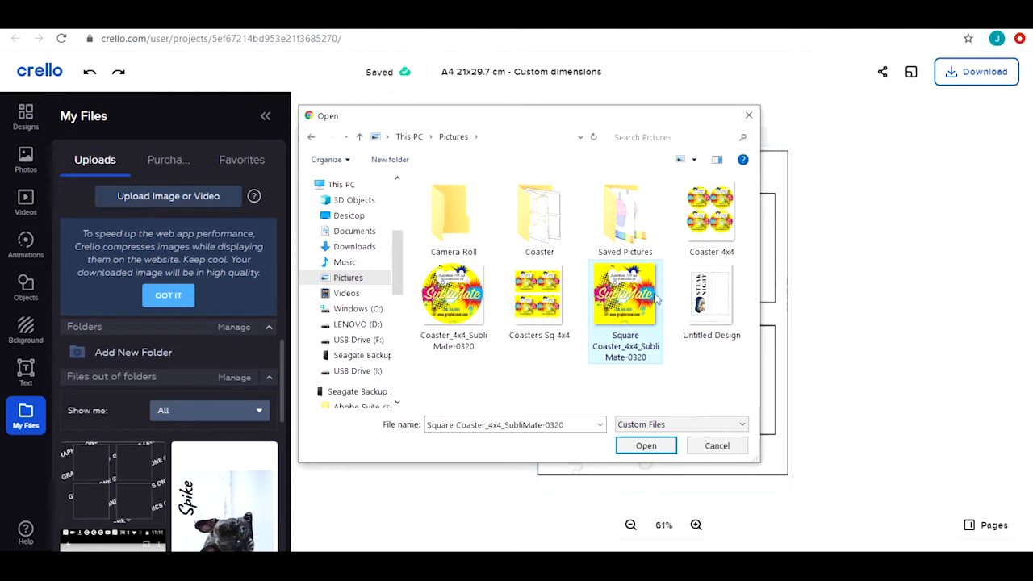
pyautogui.click(645, 445)
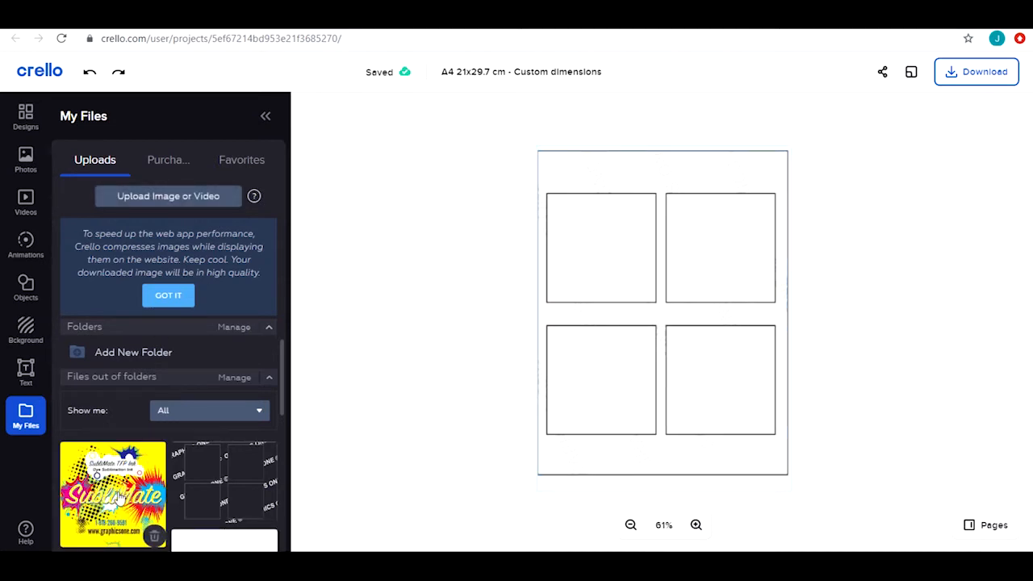
# Place the SubliMate coaster image over the template's left squares and set its transparency to 40
pyautogui.click(120, 498)
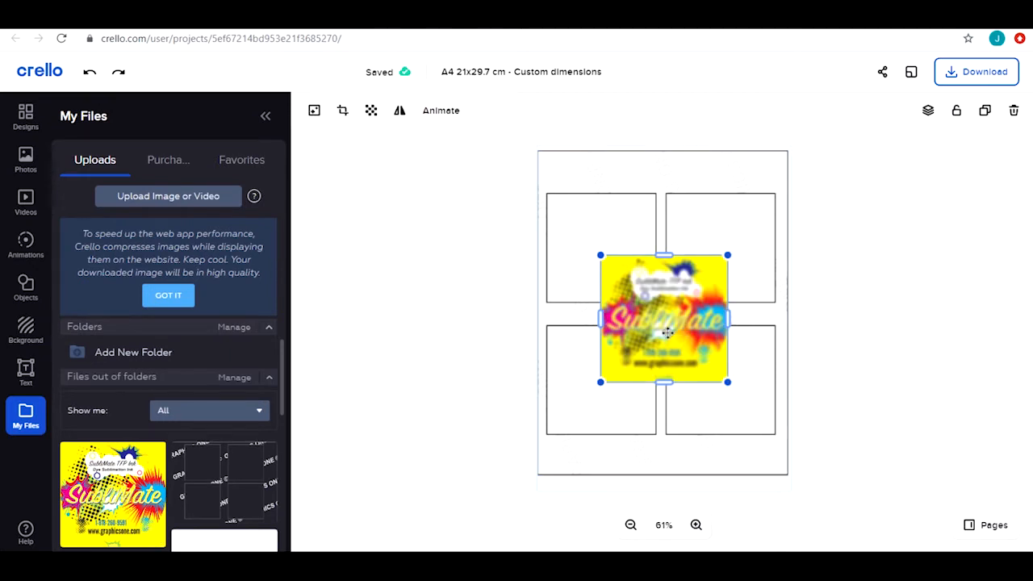
pyautogui.moveTo(668, 332); pyautogui.dragTo(611, 318)
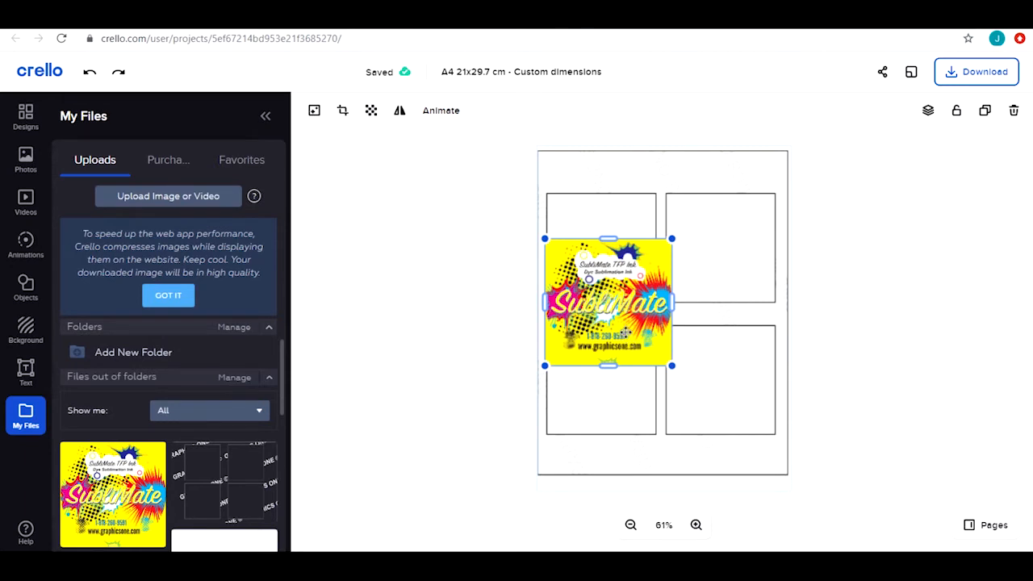
pyautogui.click(371, 111)
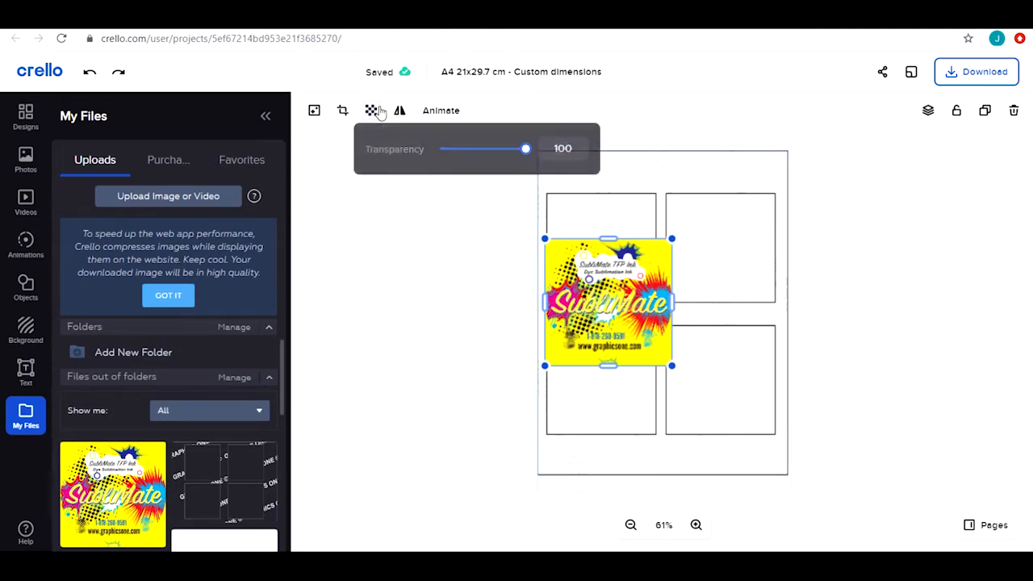
pyautogui.moveTo(526, 151); pyautogui.dragTo(478, 161)
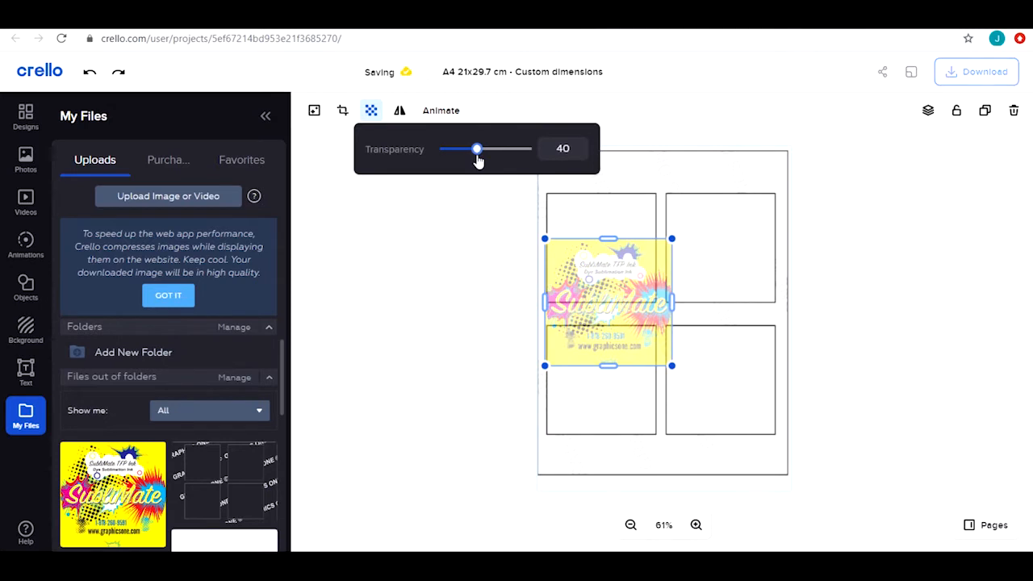
pyautogui.click(458, 347)
# Fit the SubliMate image over the template's upper-left square with a slight overlap beyond its outline, and duplicate it
pyautogui.moveTo(577, 315); pyautogui.dragTo(570, 264)
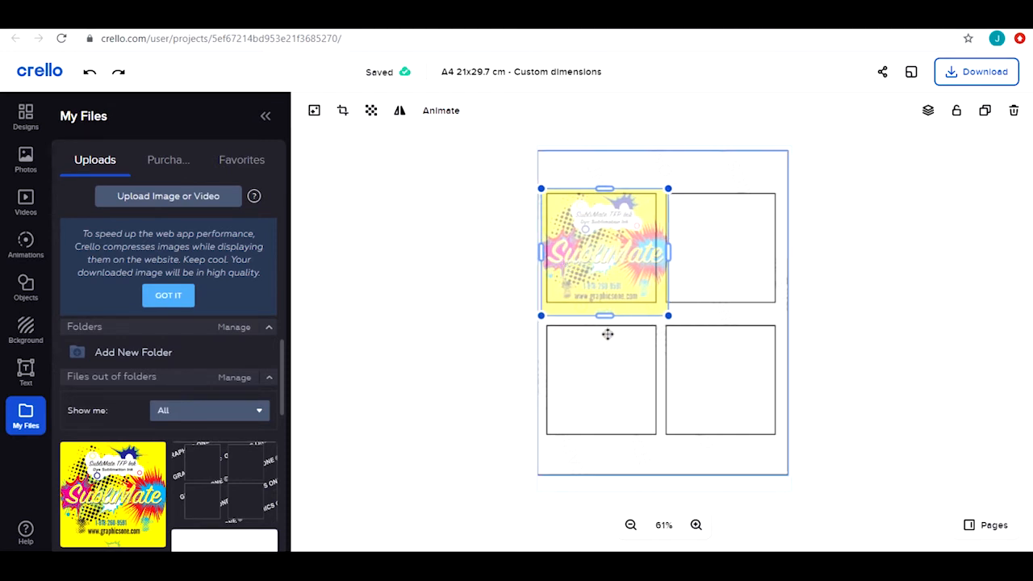
pyautogui.moveTo(669, 317); pyautogui.dragTo(660, 308)
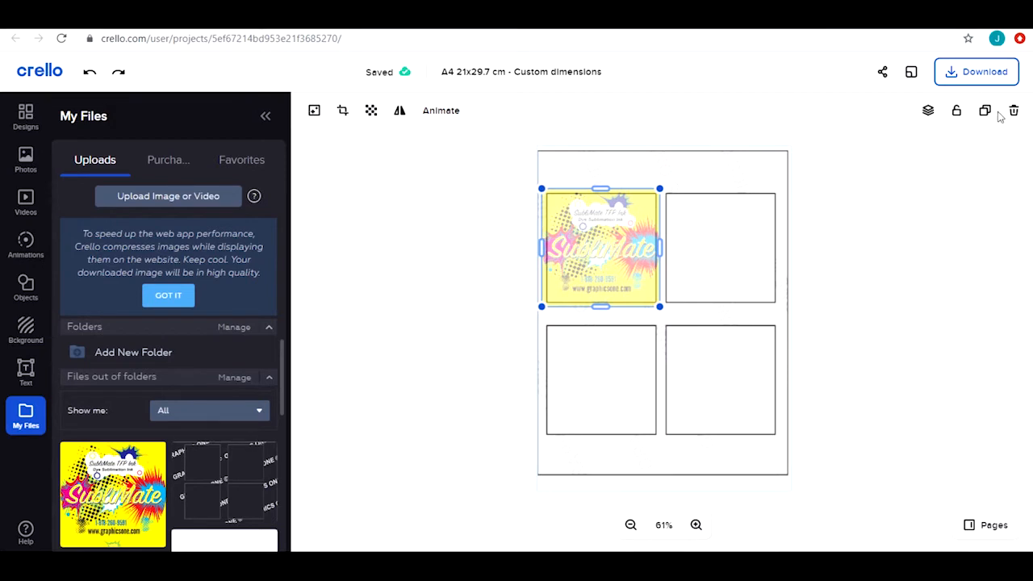
pyautogui.click(987, 116)
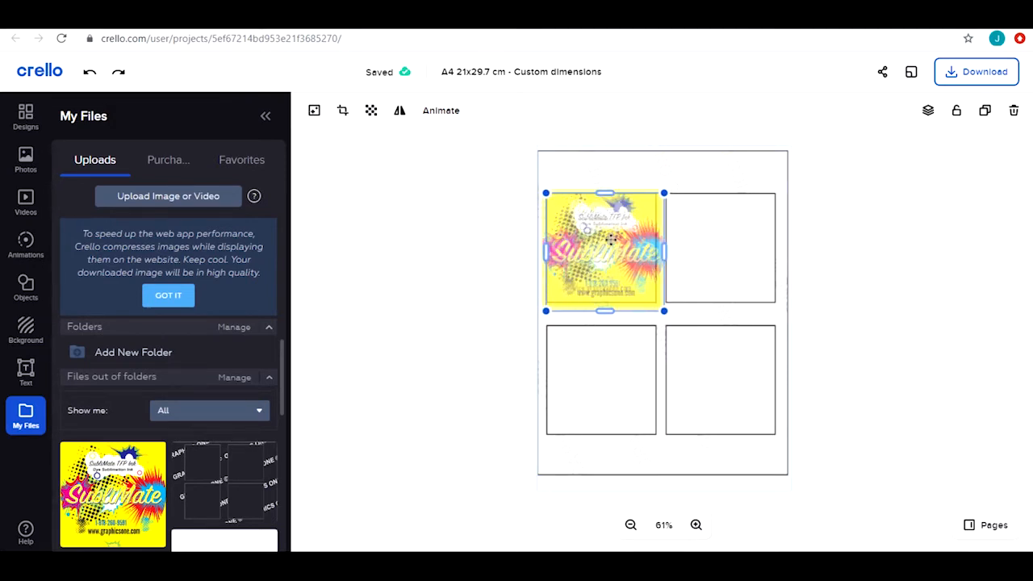
# Cover the other three template squares with copies of the SubliMate image and delete the template outline
pyautogui.moveTo(616, 254); pyautogui.dragTo(733, 378)
pyautogui.hotkey('ctrl', 'a')
pyautogui.click(985, 110)
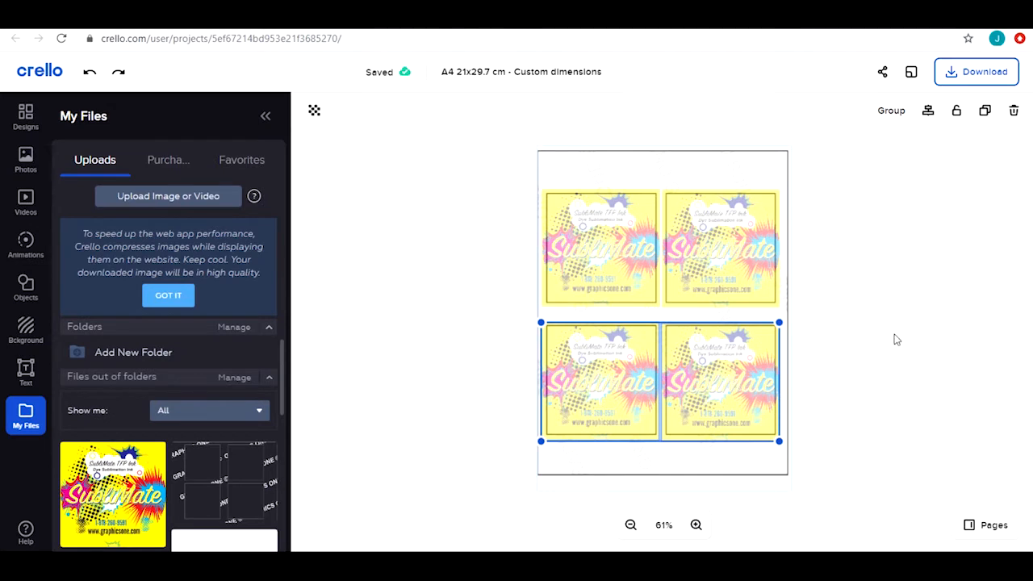
pyautogui.click(659, 156)
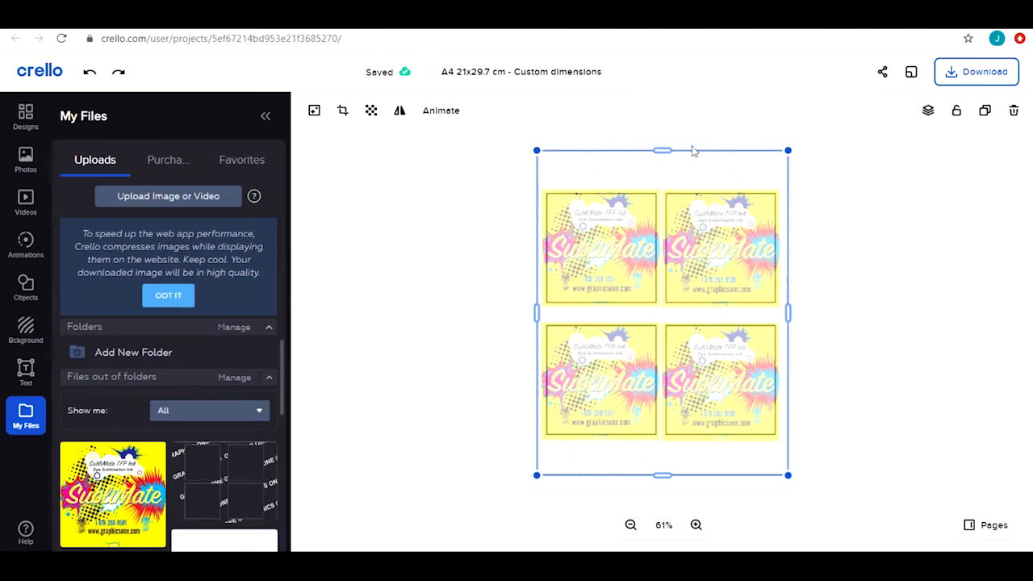
pyautogui.click(1016, 111)
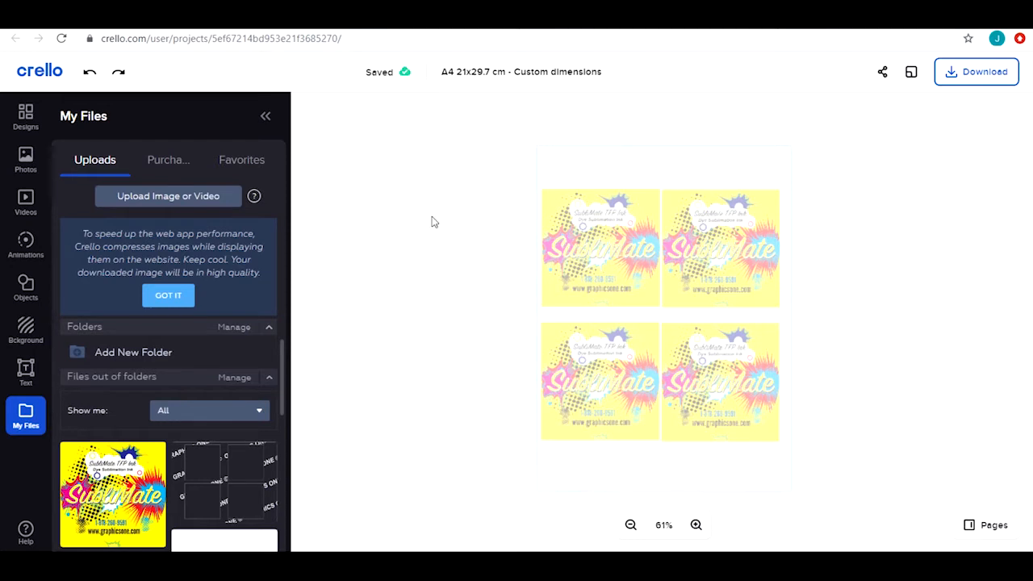
# Set the transparency of the two upper coaster images to 100
pyautogui.click(590, 237)
pyautogui.click(370, 111)
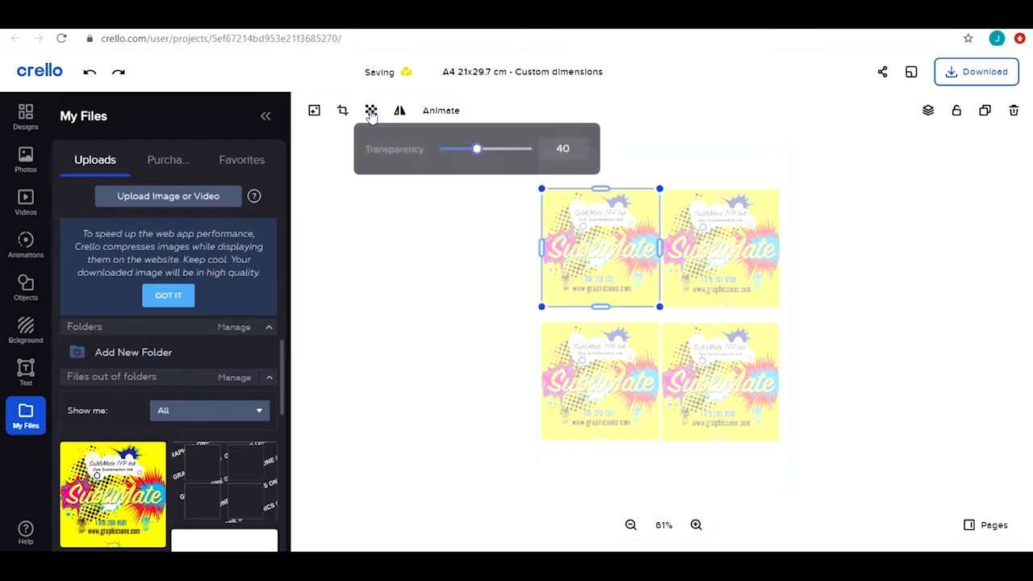
pyautogui.moveTo(475, 152); pyautogui.dragTo(539, 159)
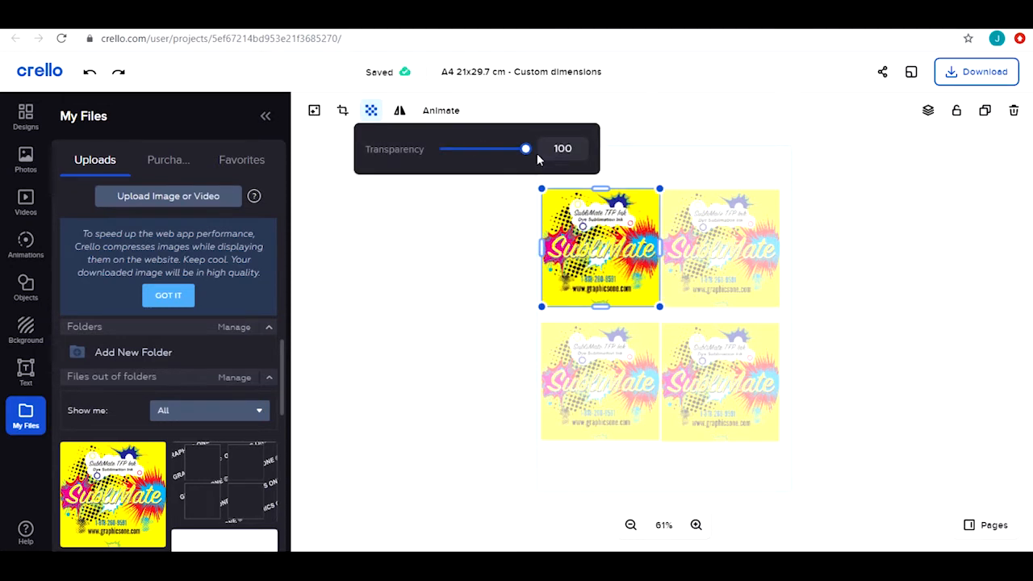
pyautogui.click(715, 242)
pyautogui.click(371, 111)
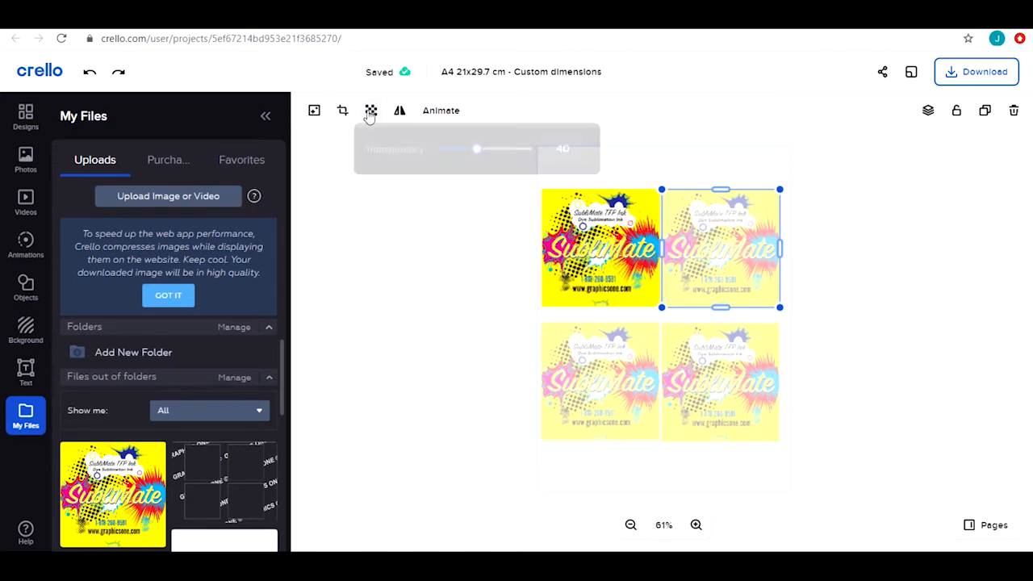
pyautogui.moveTo(477, 157); pyautogui.dragTo(649, 153)
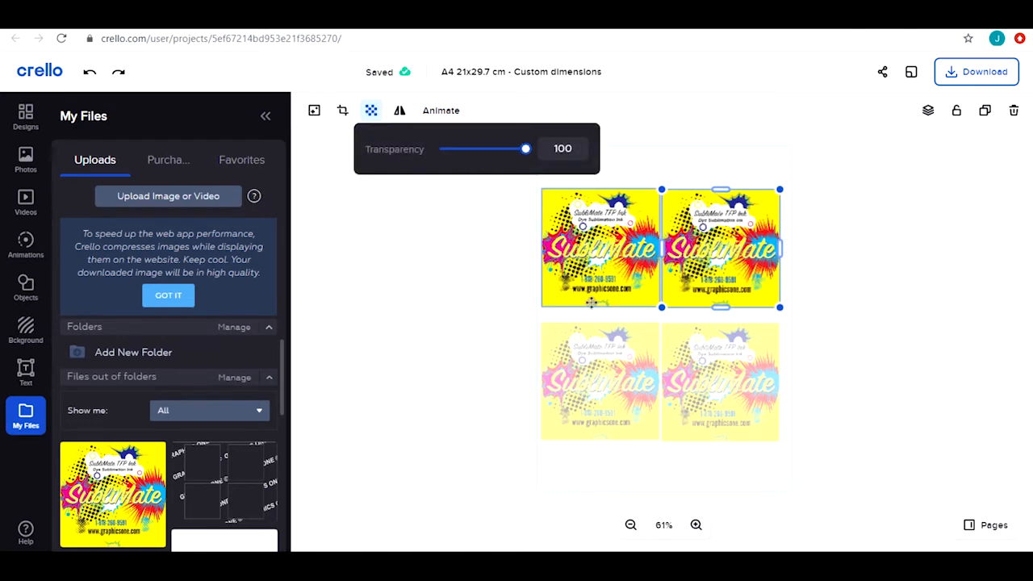
# Set the transparency of the two lower coaster images to 100
pyautogui.click(595, 351)
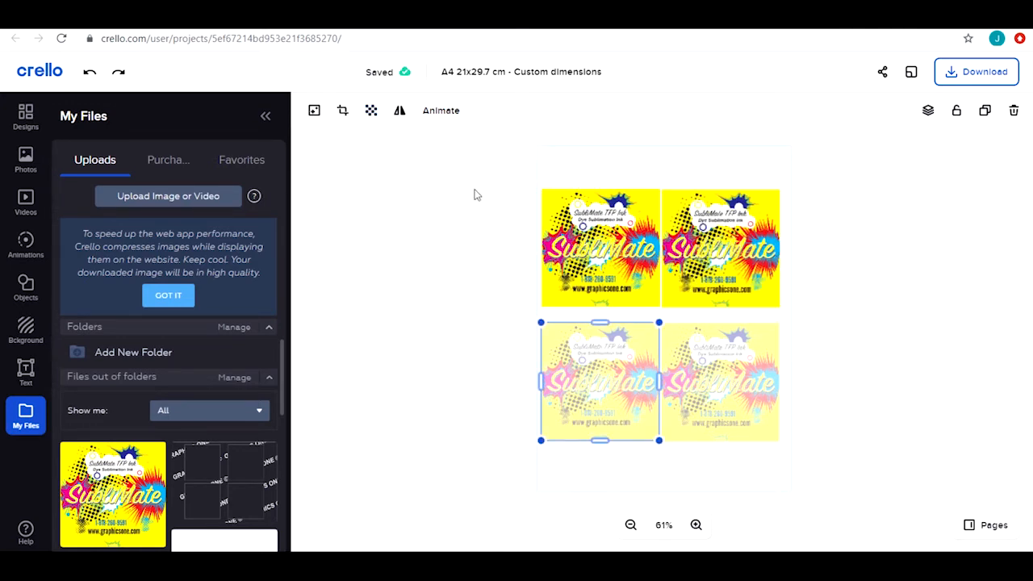
pyautogui.click(370, 111)
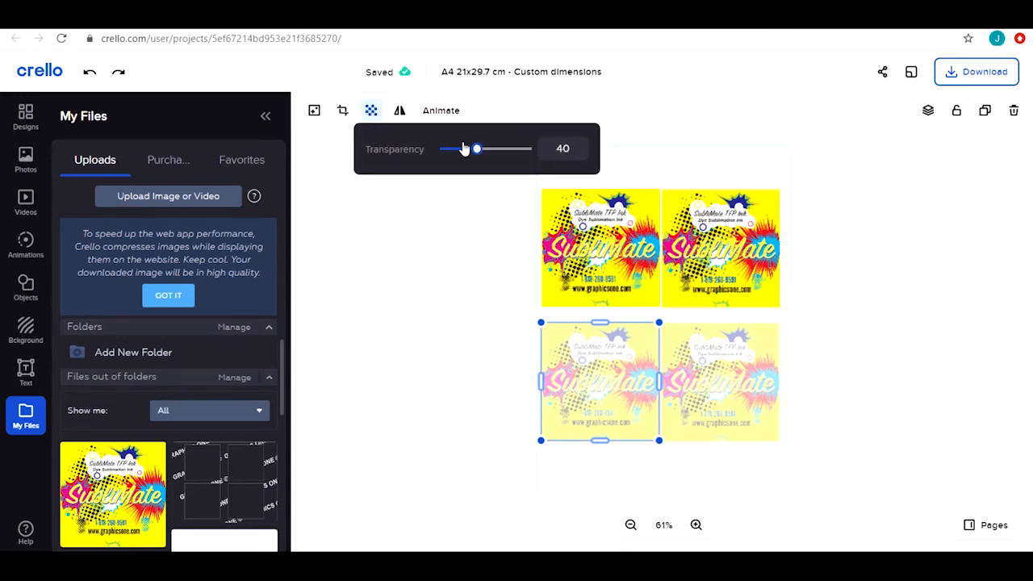
pyautogui.moveTo(479, 154); pyautogui.dragTo(538, 153)
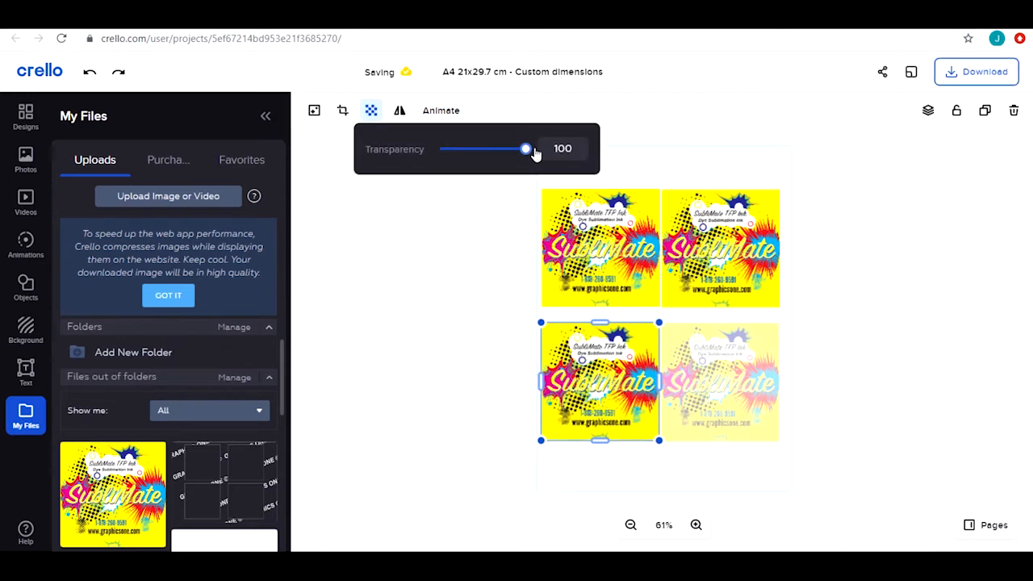
pyautogui.click(719, 392)
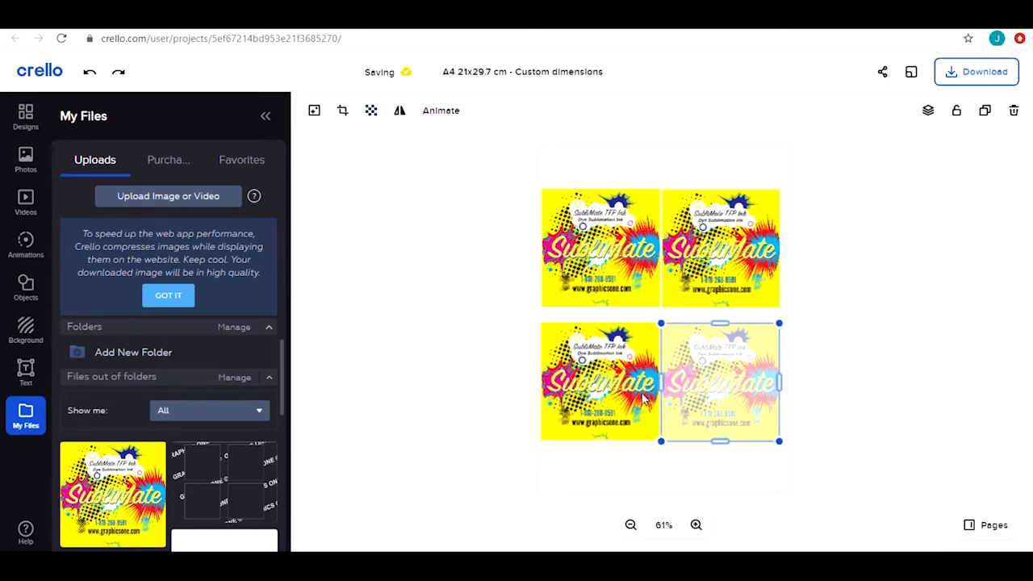
pyautogui.click(370, 110)
pyautogui.moveTo(477, 151); pyautogui.dragTo(565, 154)
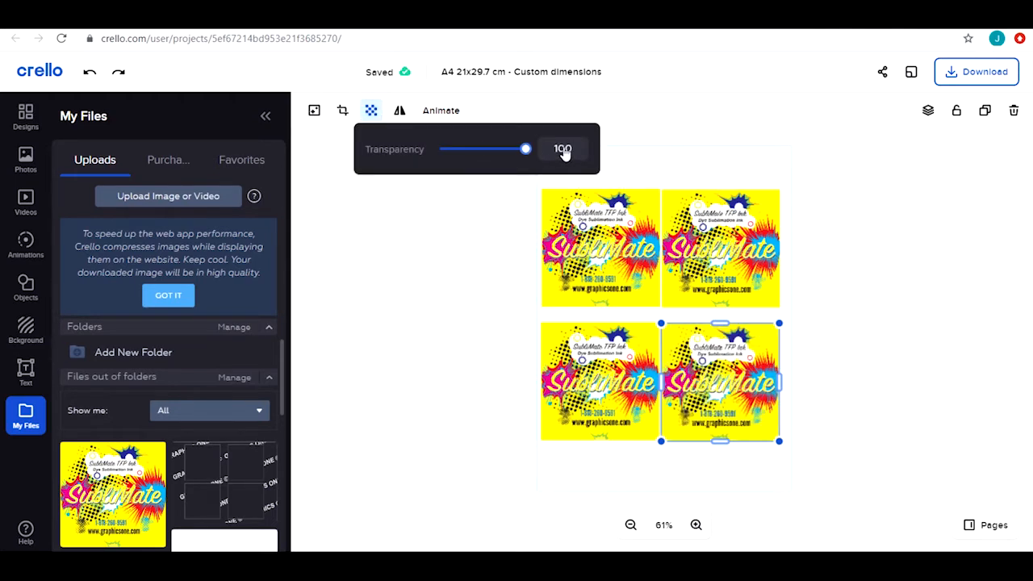
pyautogui.click(1025, 290)
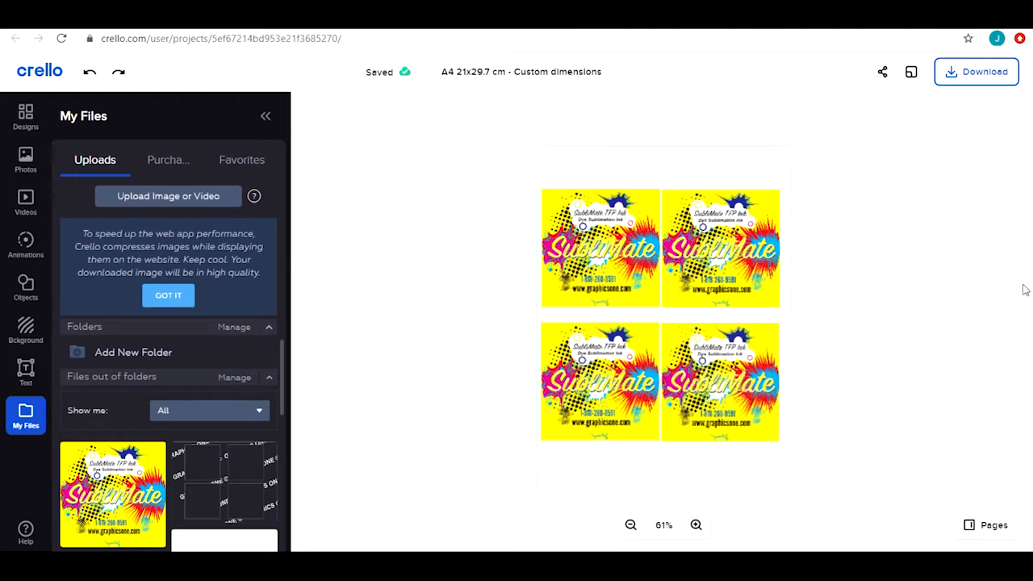
# Try to mirror the two upper coaster images with a vertical flip
pyautogui.click(556, 220)
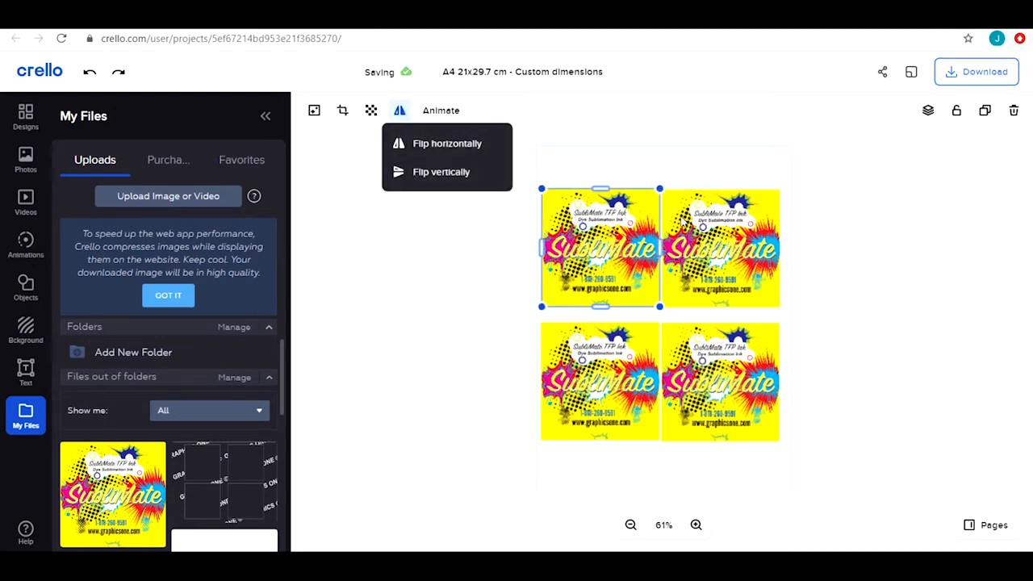
pyautogui.click(436, 171)
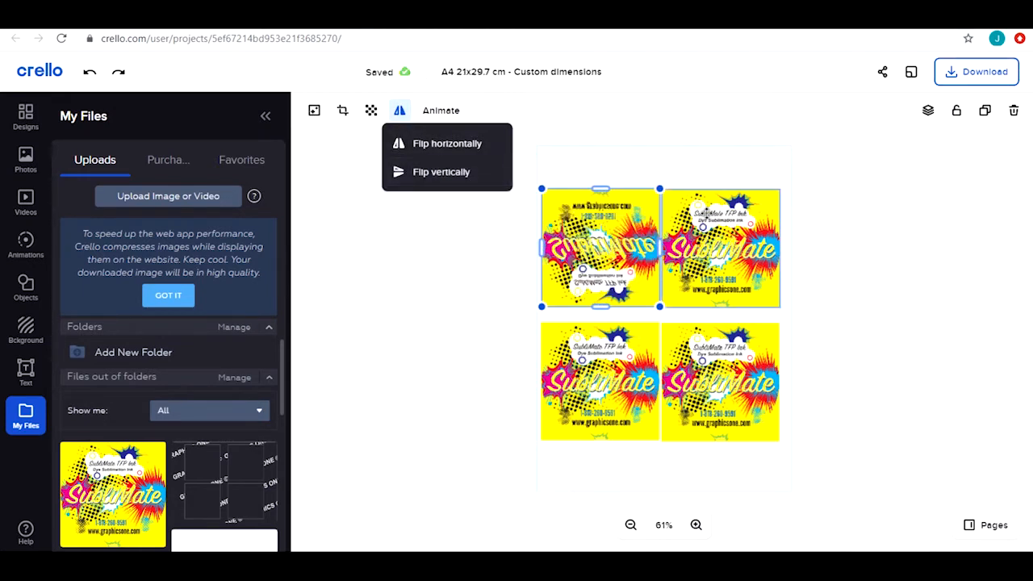
pyautogui.click(718, 230)
pyautogui.click(408, 117)
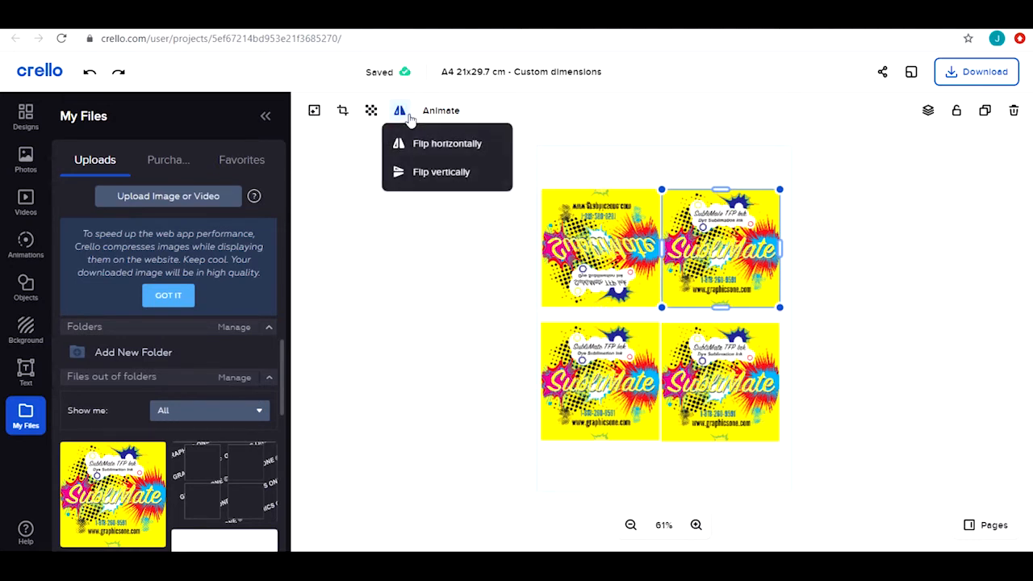
pyautogui.click(400, 171)
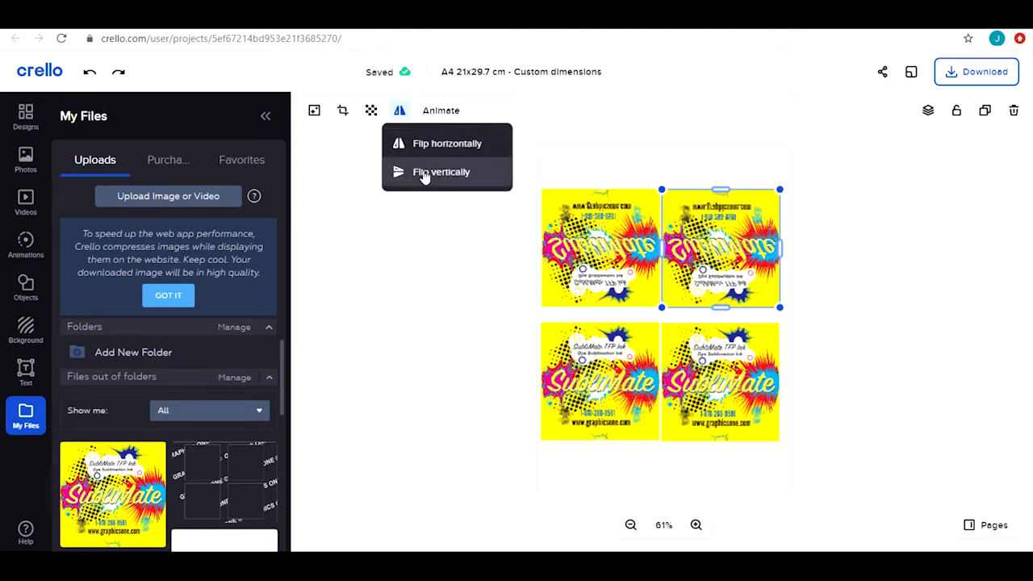
# Flip the coaster images horizontally so that all four are mirrored and upright
pyautogui.click(559, 353)
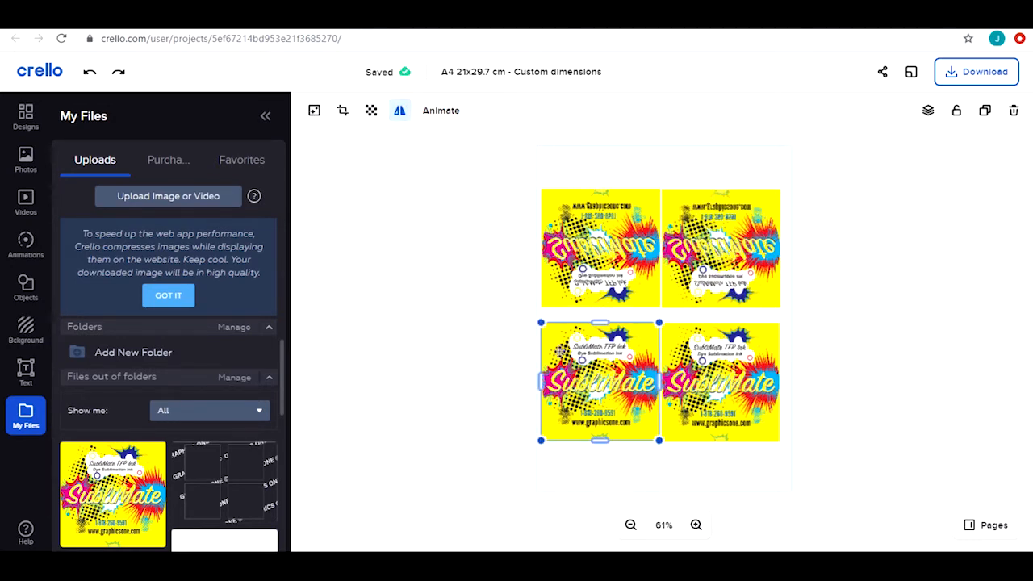
pyautogui.click(398, 111)
pyautogui.click(411, 144)
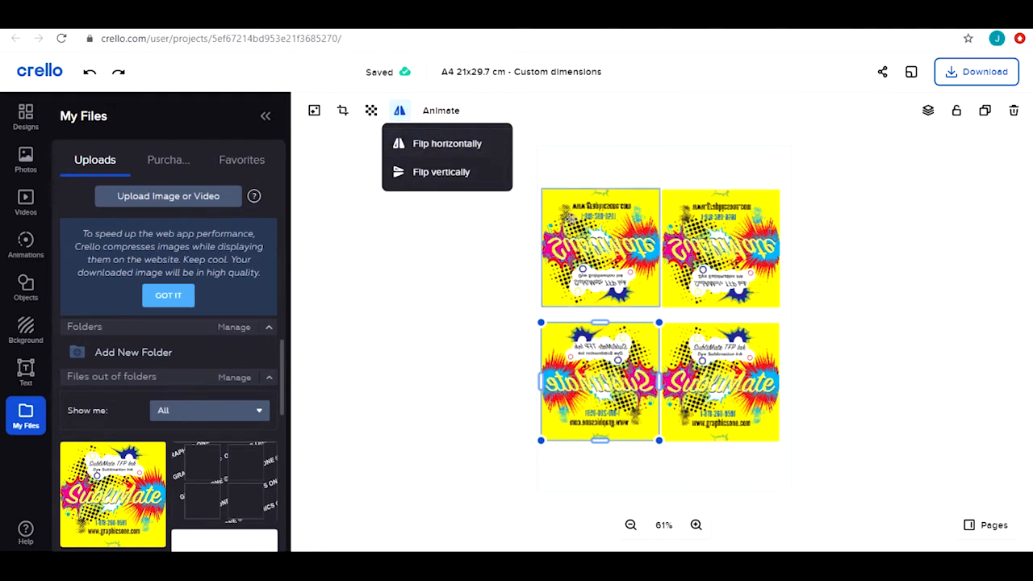
pyautogui.click(715, 375)
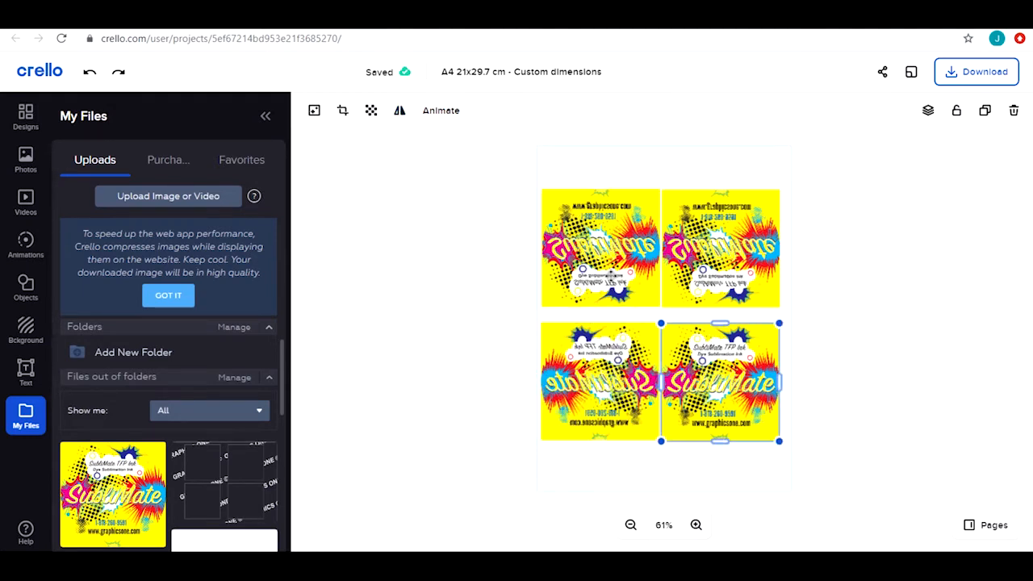
pyautogui.click(399, 111)
pyautogui.click(419, 143)
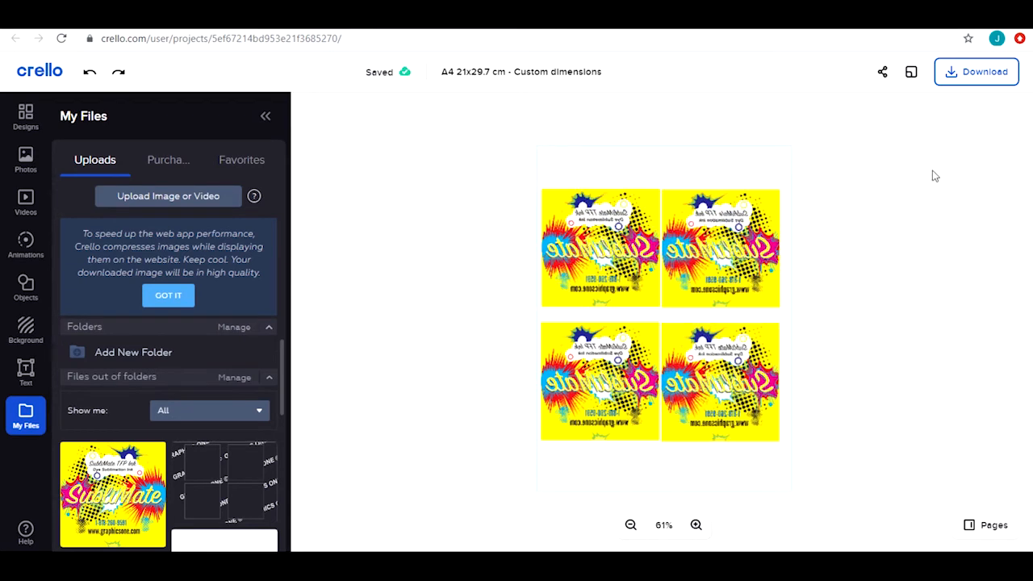
# Download the design as a PNG named Sublimate Coasters Sq 4x4 into the Pictures folder, replacing the existing file
pyautogui.click(982, 80)
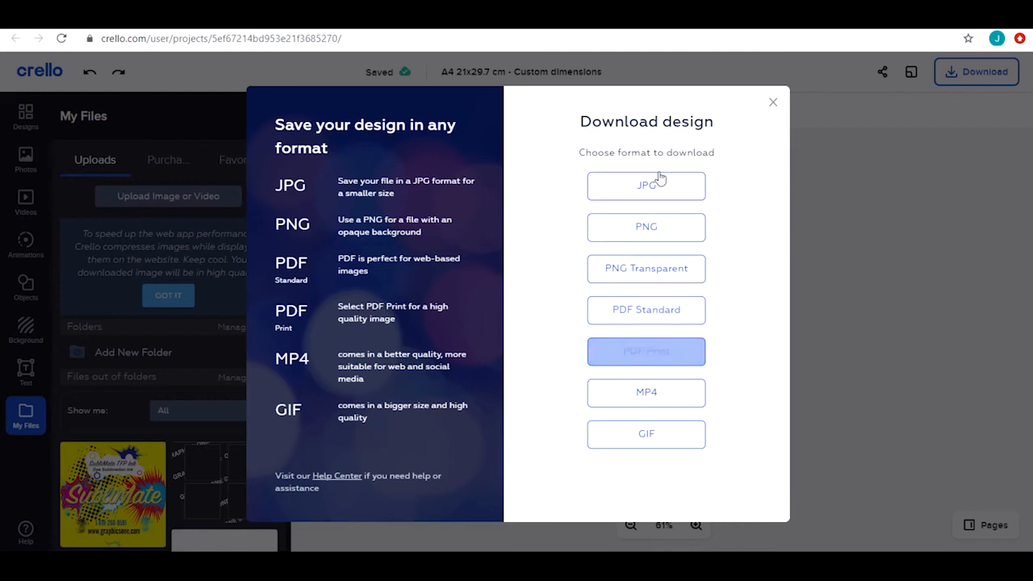
pyautogui.click(682, 235)
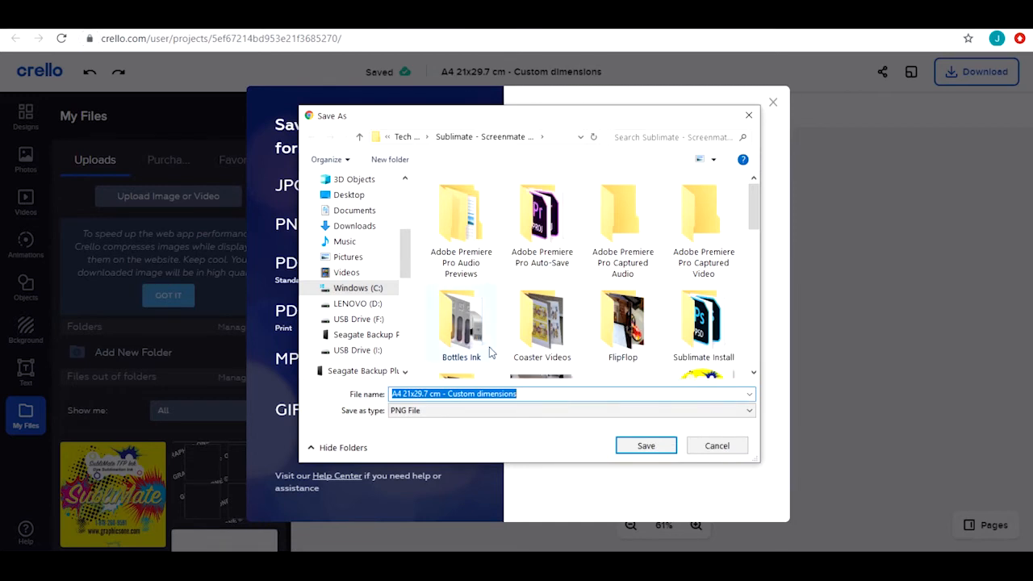
pyautogui.click(358, 258)
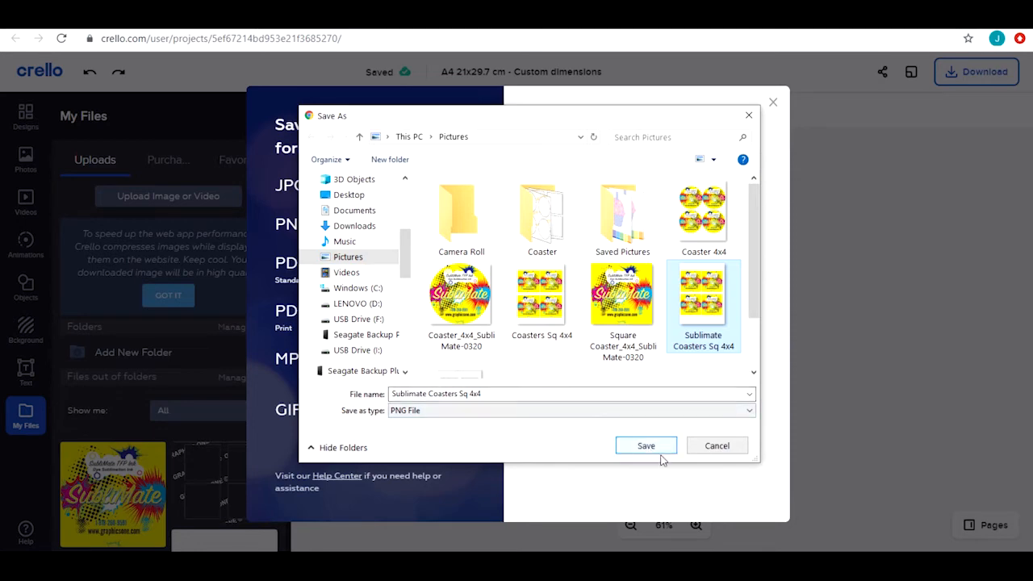
pyautogui.click(667, 450)
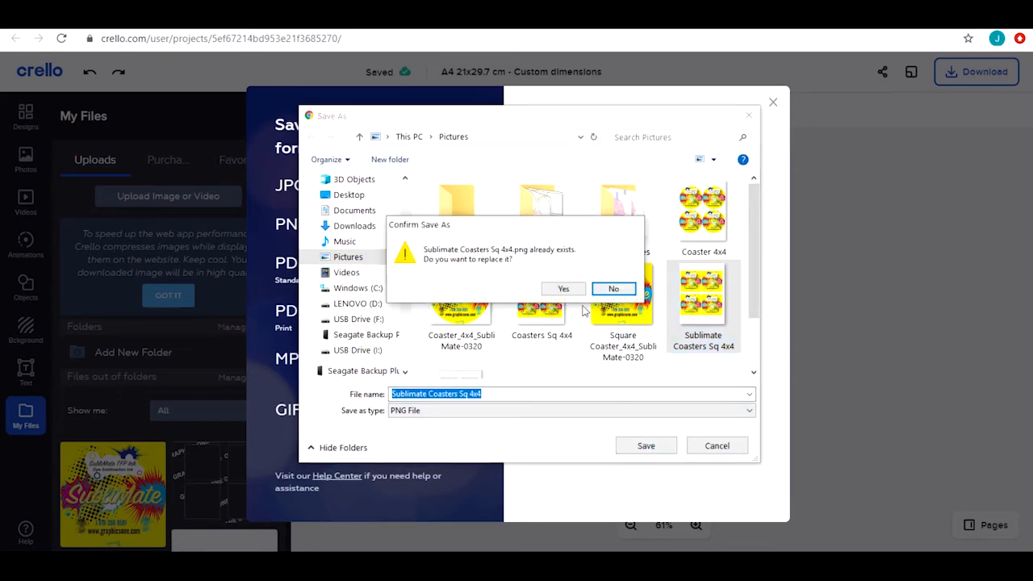
pyautogui.click(565, 292)
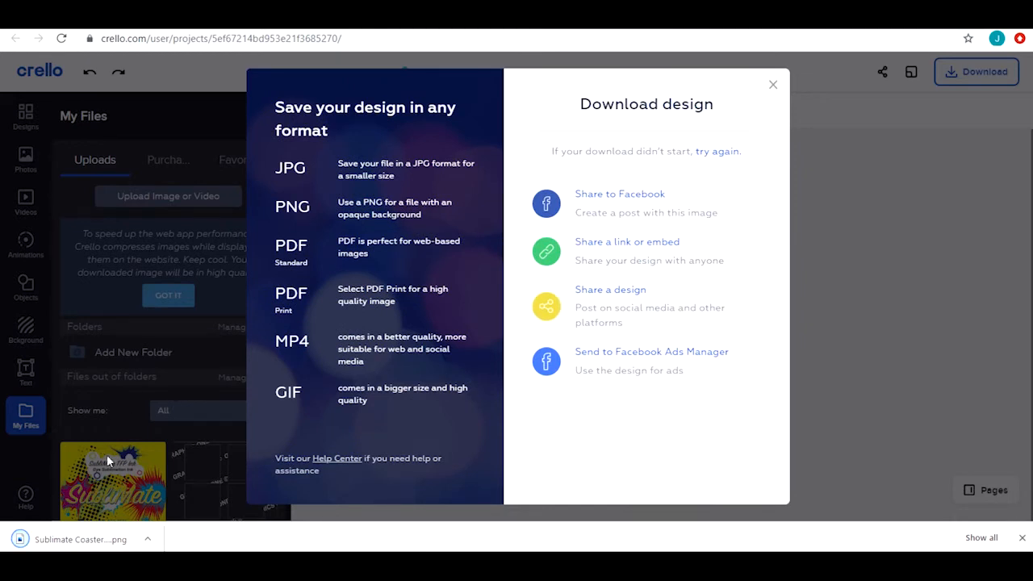
# Show the downloaded coaster sheet in its folder and open the print dialog for that picture
pyautogui.click(148, 540)
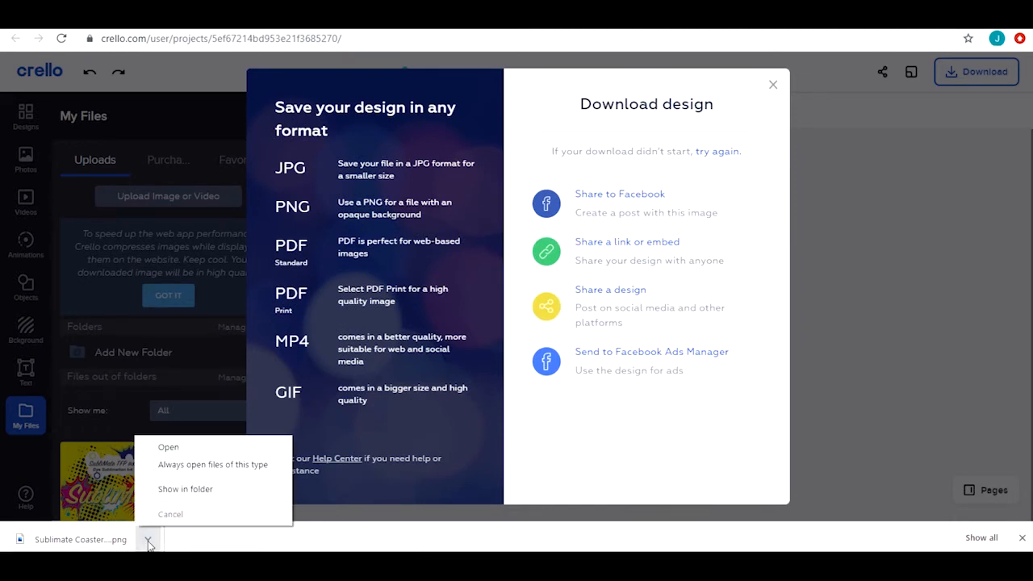
pyautogui.click(186, 489)
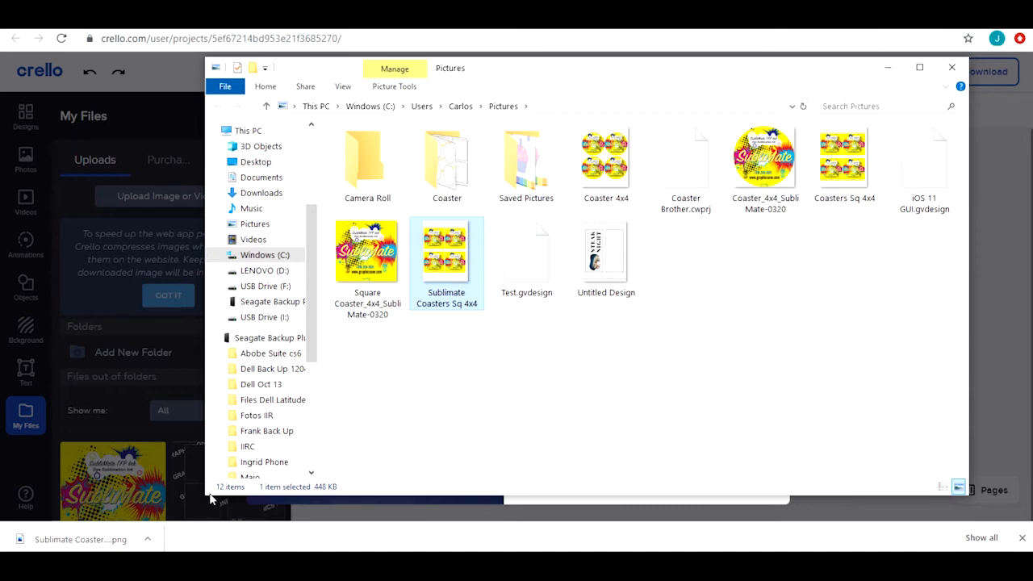
pyautogui.rightClick(441, 250)
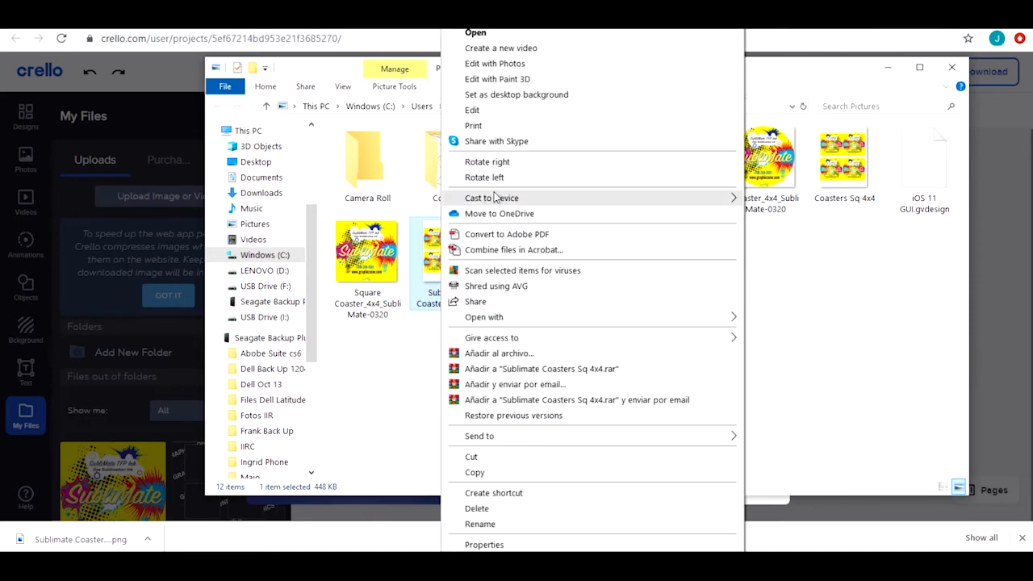
pyautogui.click(510, 126)
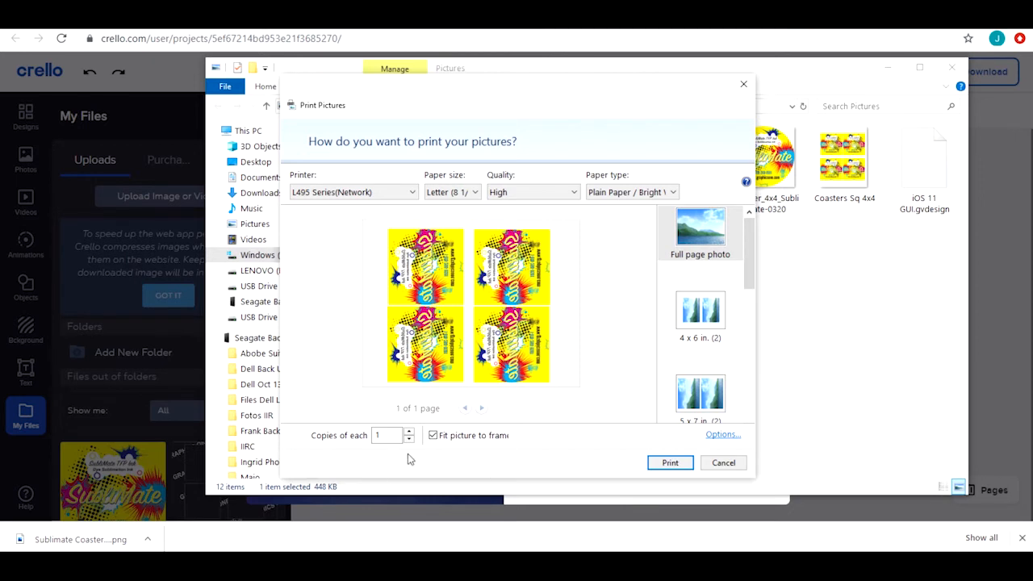
# Turn Fit picture to frame off and back on to compare the print preview
pyautogui.click(432, 436)
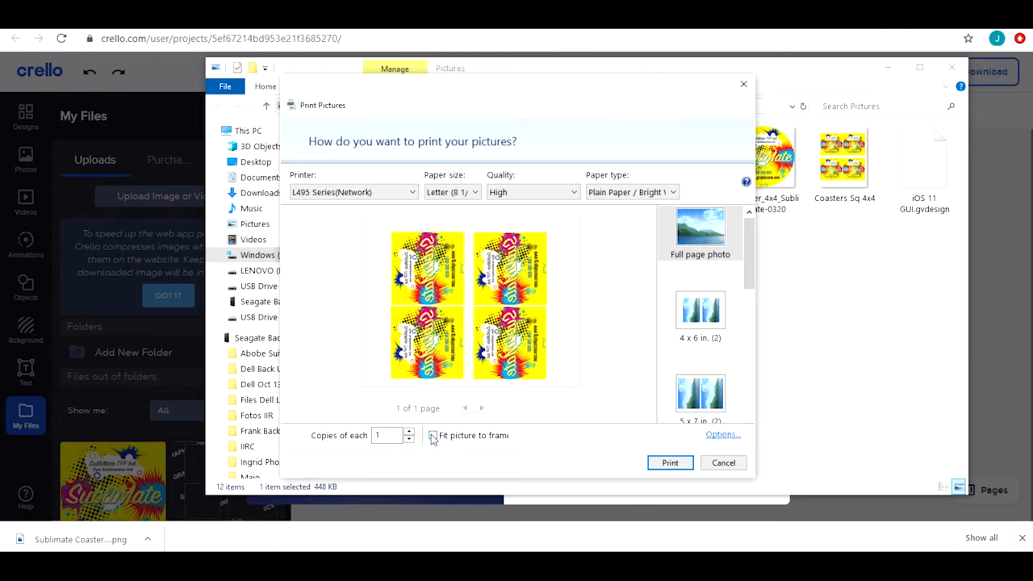
pyautogui.click(433, 436)
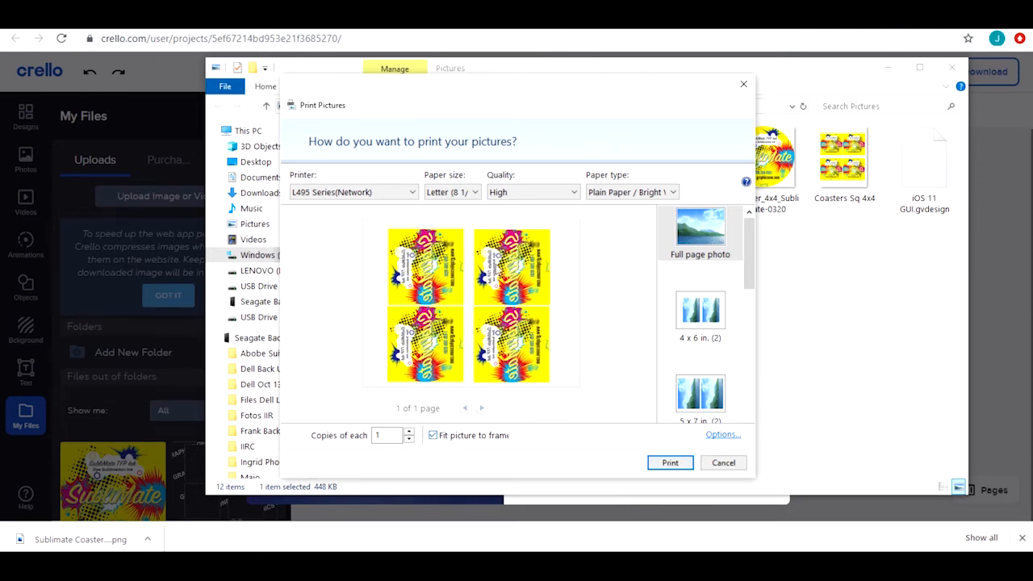
# In the print options' Color Management, choose the L495 Series(Network) printer and enable the use of own settings for this device
pyautogui.click(723, 435)
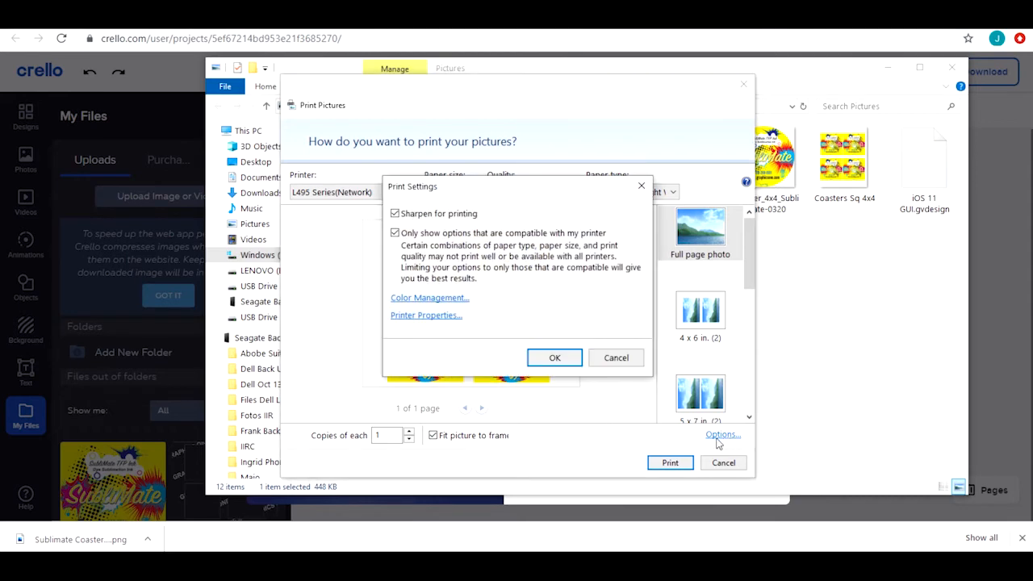
pyautogui.click(458, 299)
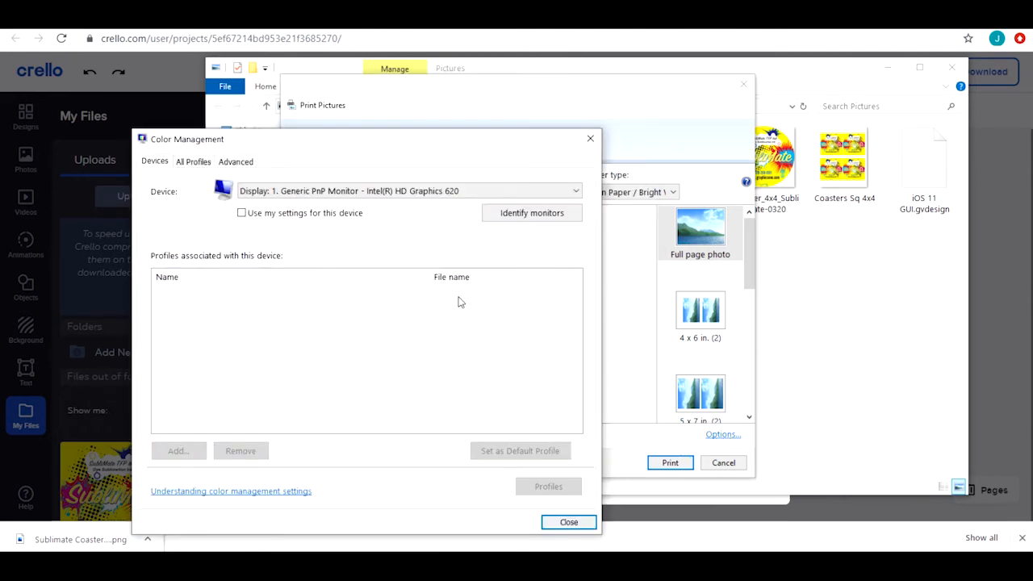
pyautogui.click(274, 194)
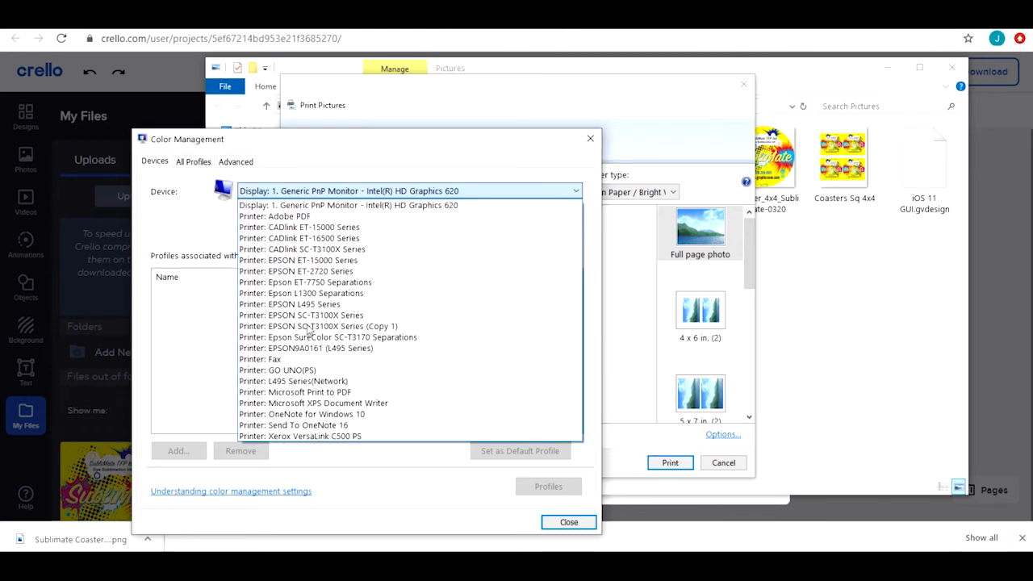
pyautogui.click(338, 387)
pyautogui.click(289, 213)
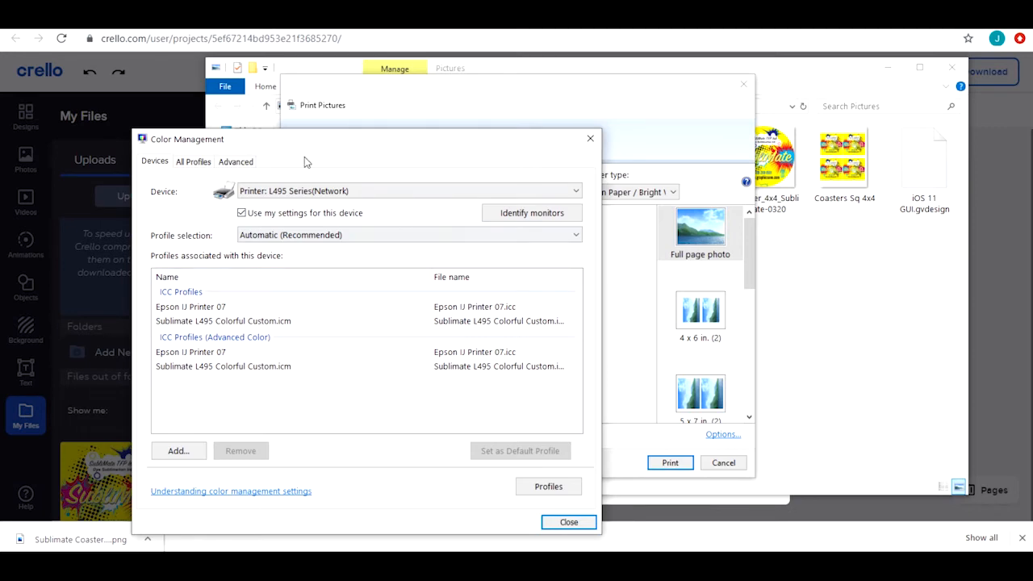
# Look through the installed color profiles available to associate with the printer, cancel without adding one, and close Color Management
pyautogui.click(176, 450)
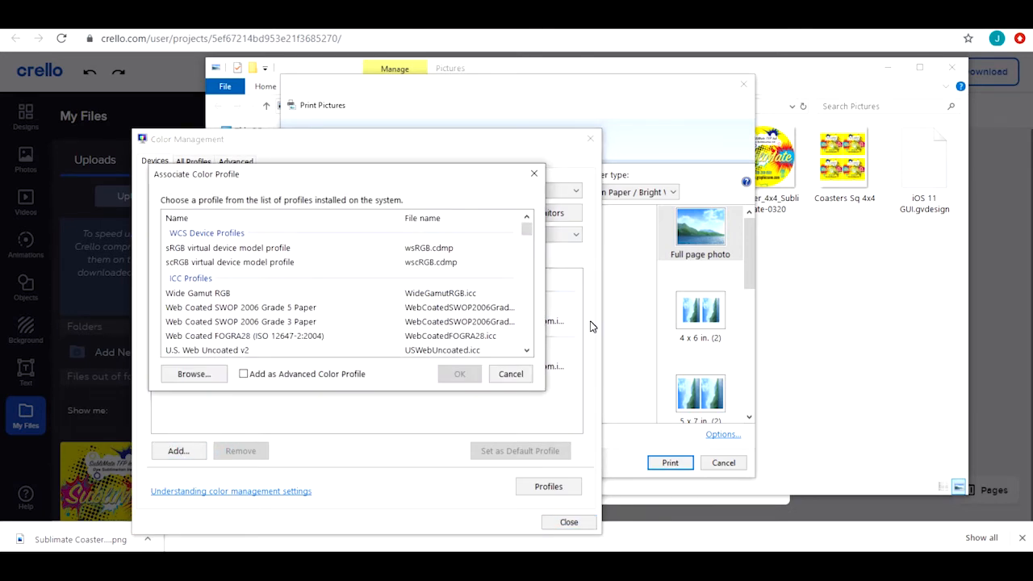
pyautogui.moveTo(525, 229); pyautogui.dragTo(533, 248)
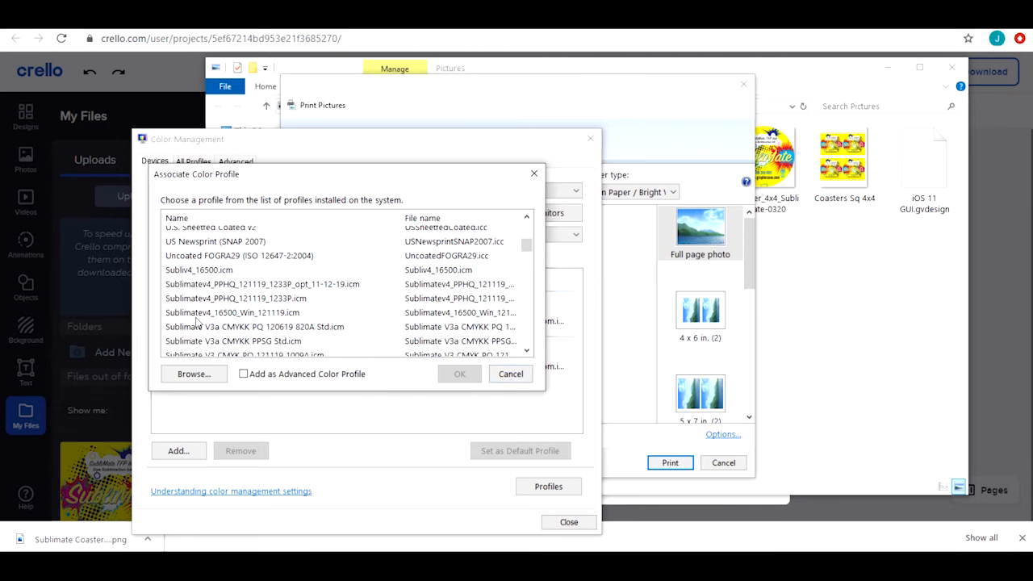
pyautogui.click(510, 374)
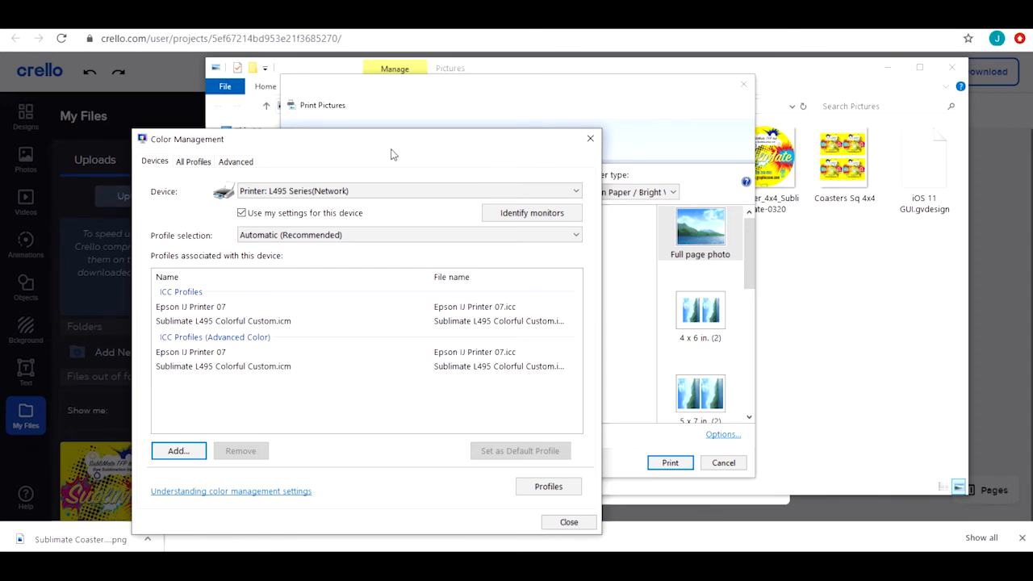
pyautogui.click(569, 523)
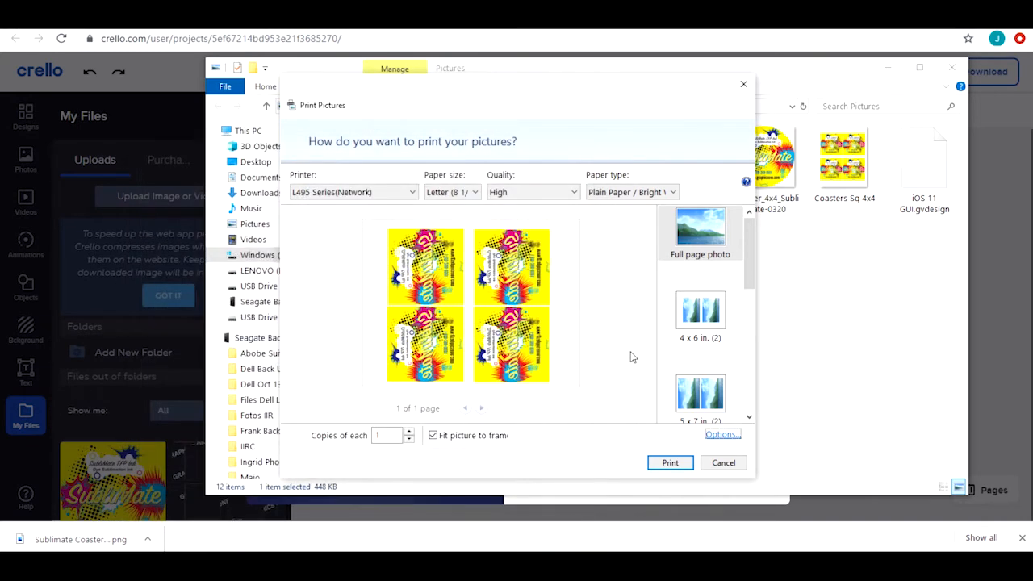
# In the printer's properties, choose Plain Paper / Bright White Paper as paper type and High as quality
pyautogui.click(722, 435)
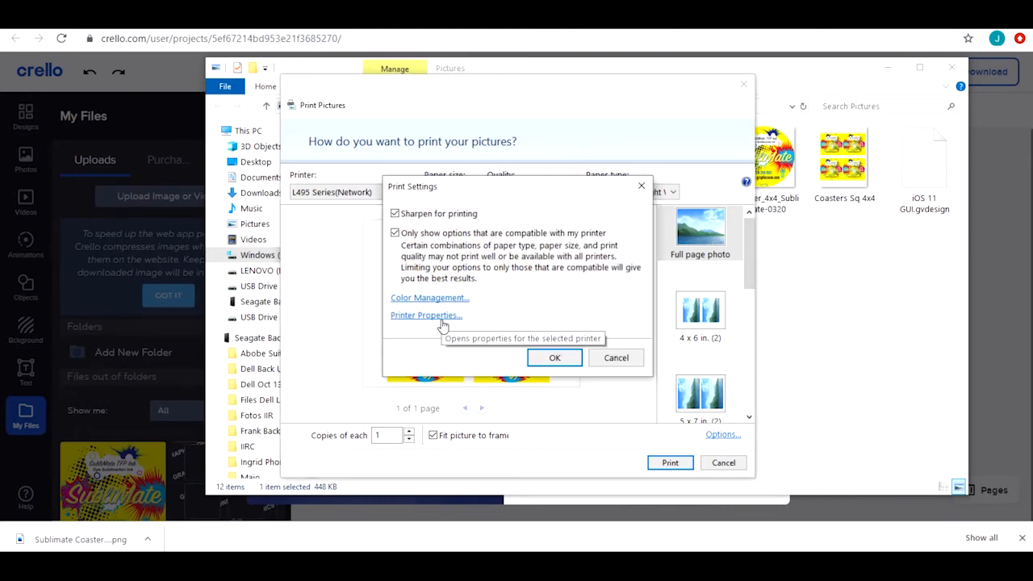
pyautogui.click(441, 317)
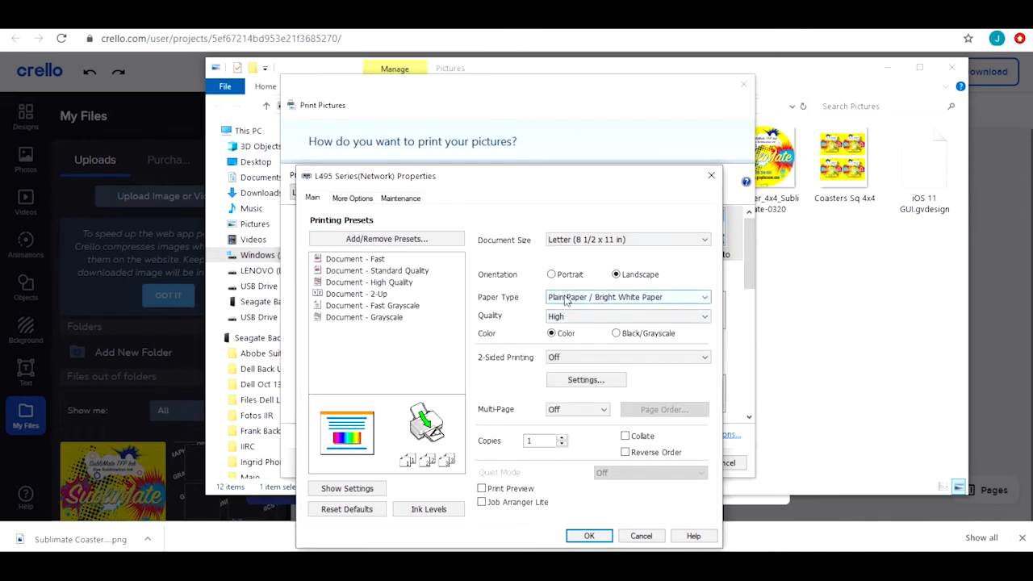
pyautogui.click(630, 302)
pyautogui.click(632, 305)
pyautogui.click(578, 317)
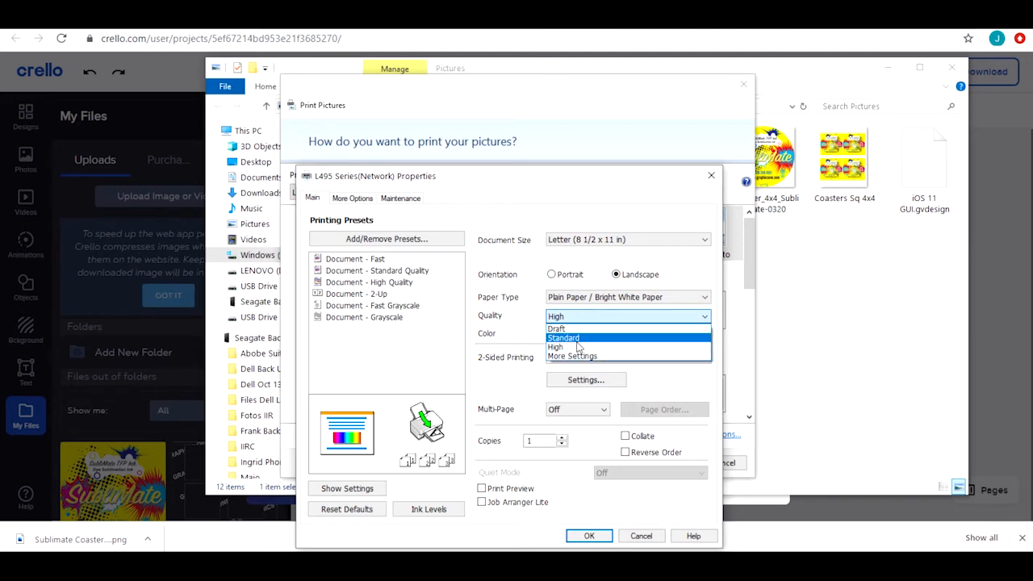
pyautogui.click(578, 352)
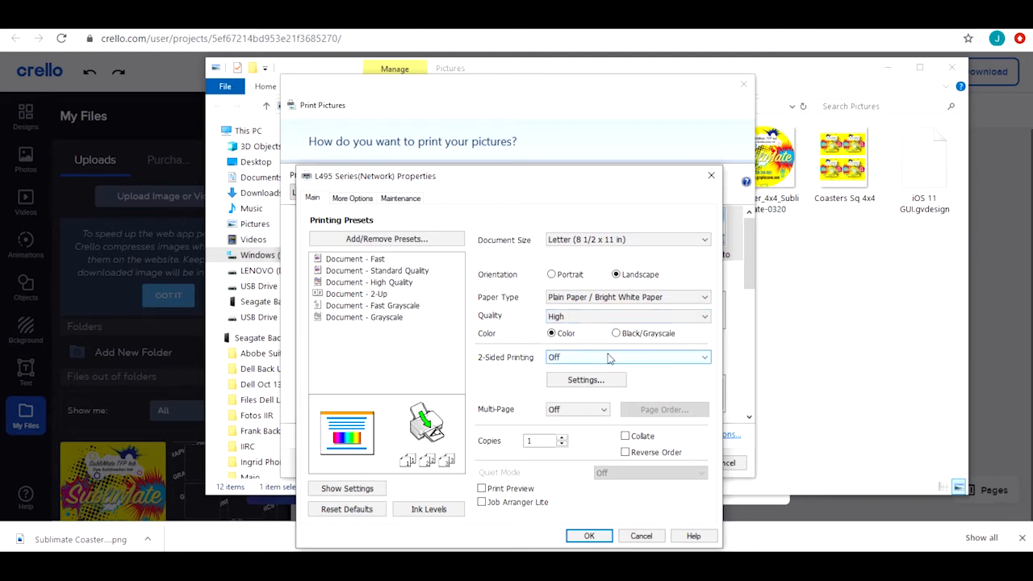
# Check the printer's advanced custom color correction settings, dismiss them without editing, and accept the printer properties
pyautogui.click(358, 199)
pyautogui.moveTo(485, 176); pyautogui.dragTo(476, 109)
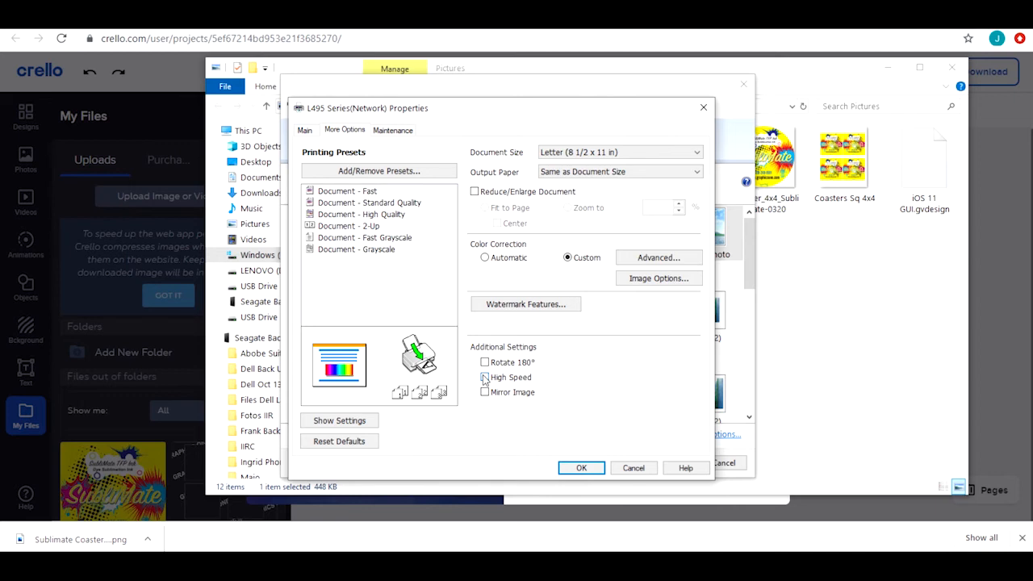
pyautogui.click(669, 259)
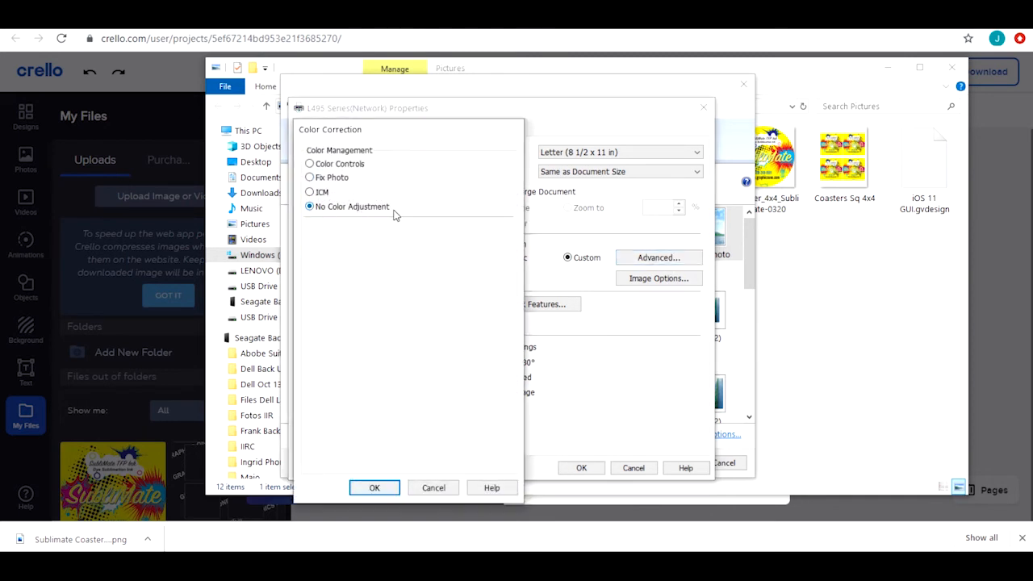
pyautogui.click(434, 488)
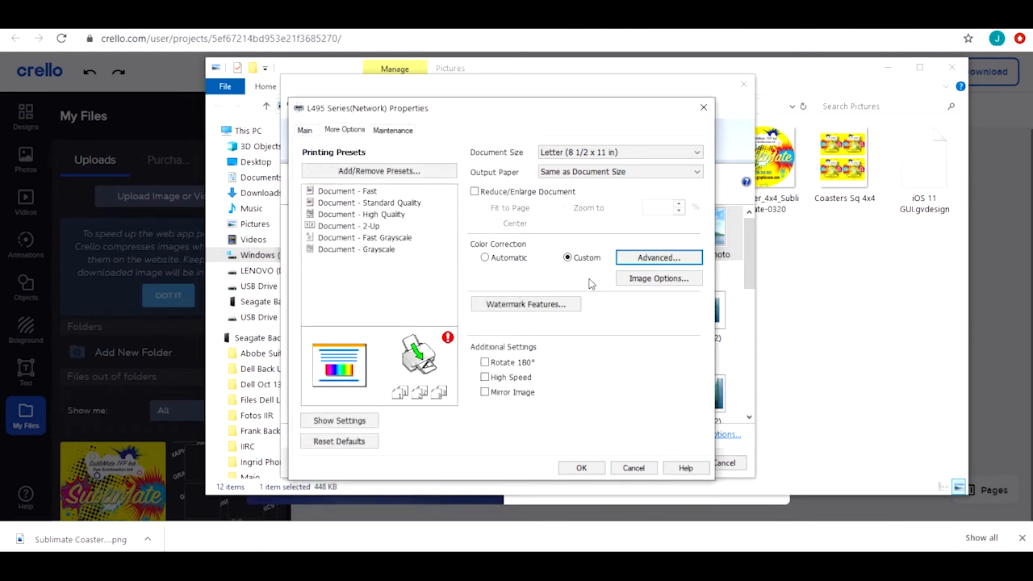
pyautogui.click(581, 468)
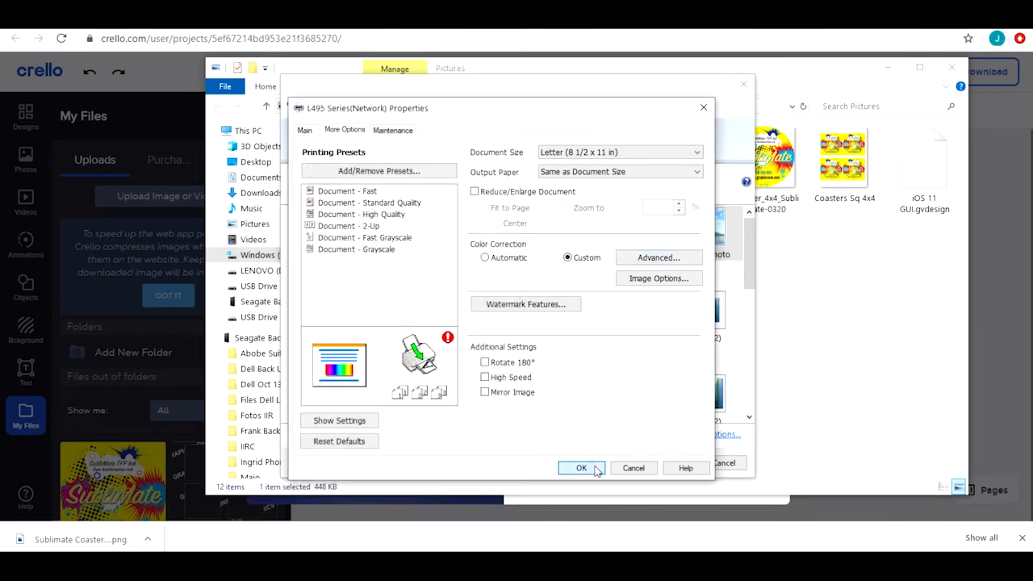